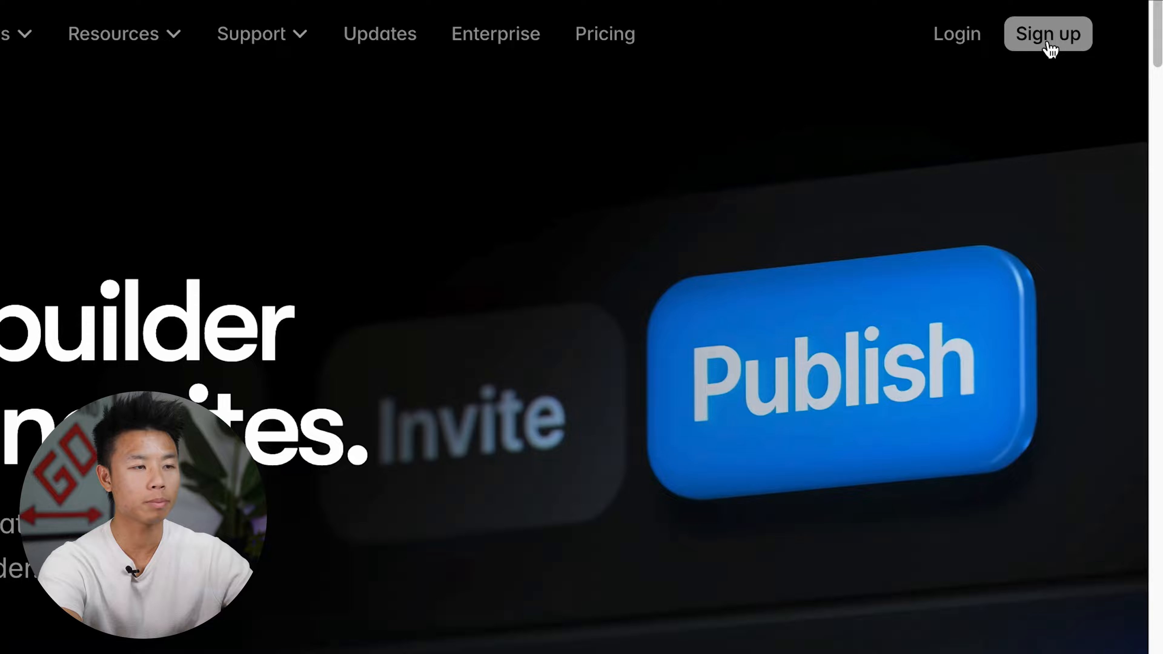
Step: Go to the account sign-up and create a new blank project from the dashboard
click(1053, 32)
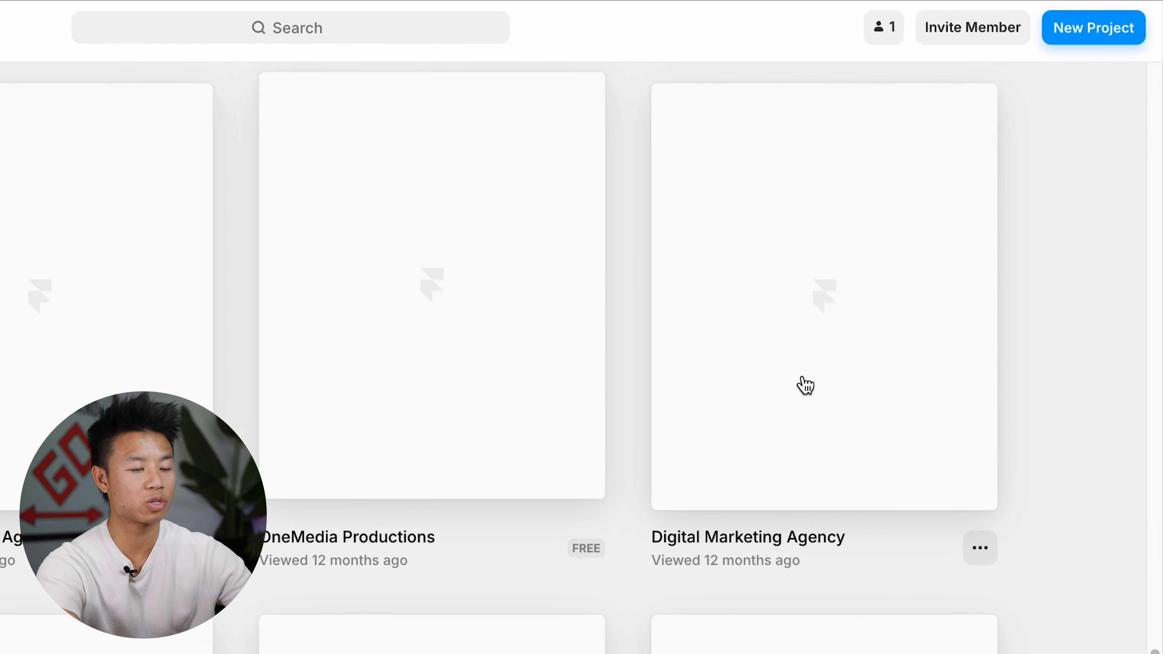
click(1084, 41)
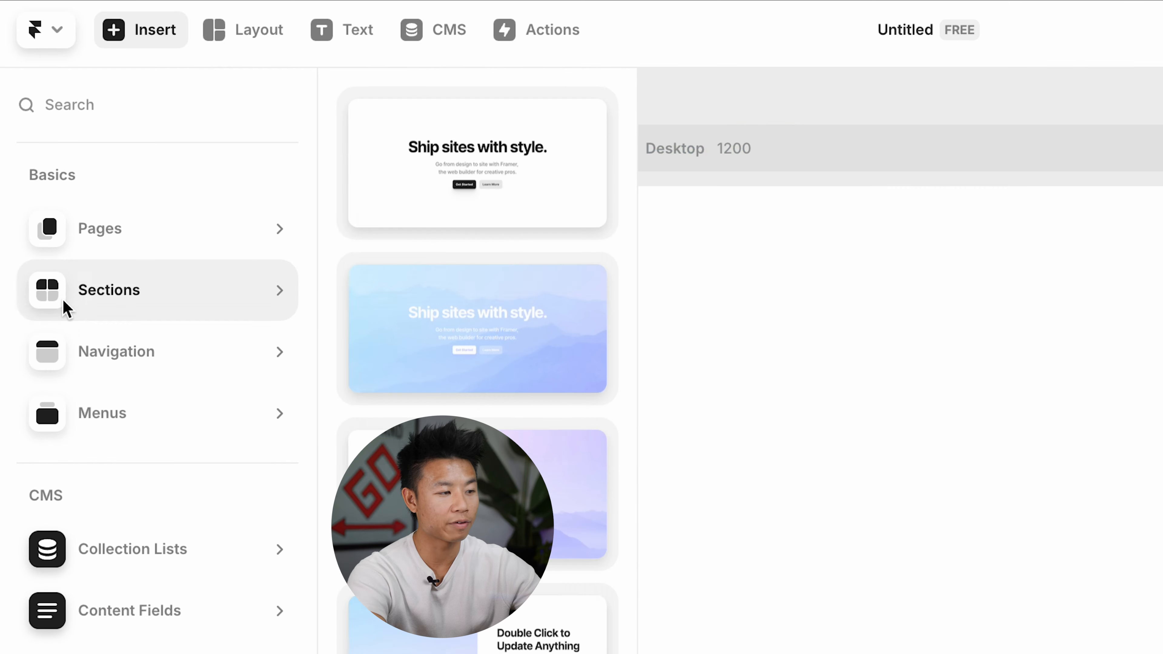
Step: Browse the premade sections, navigation bars and media elements available for insertion
mouse_move(68, 143)
mouse_move(112, 267)
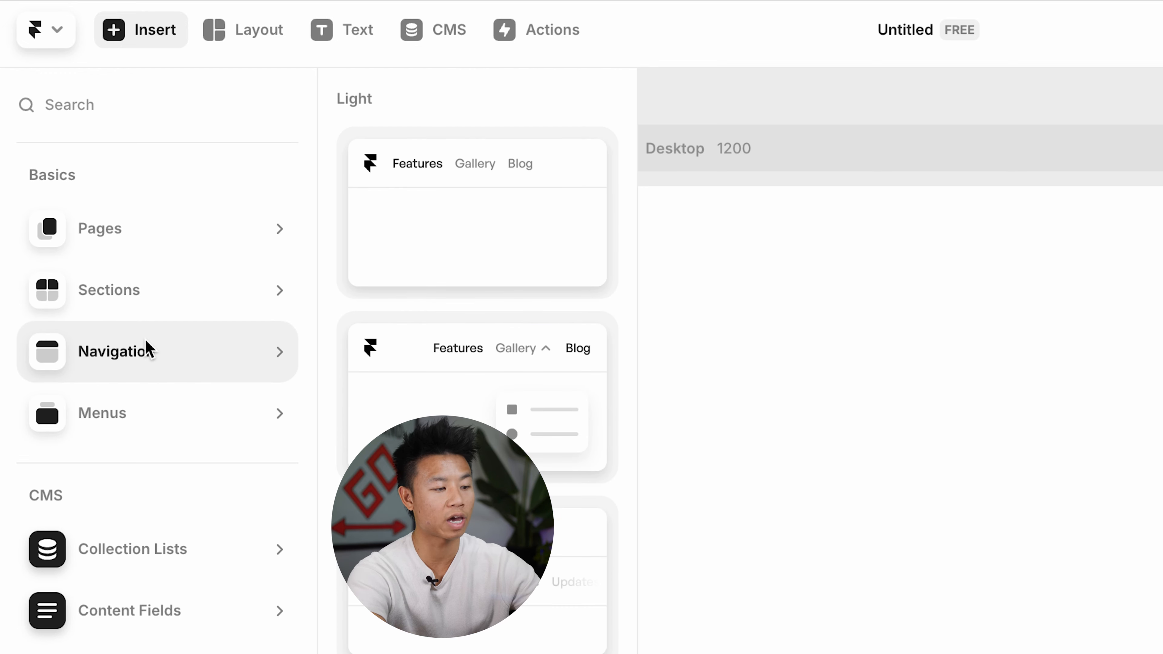
scroll(156, 458, down, 3)
mouse_move(177, 486)
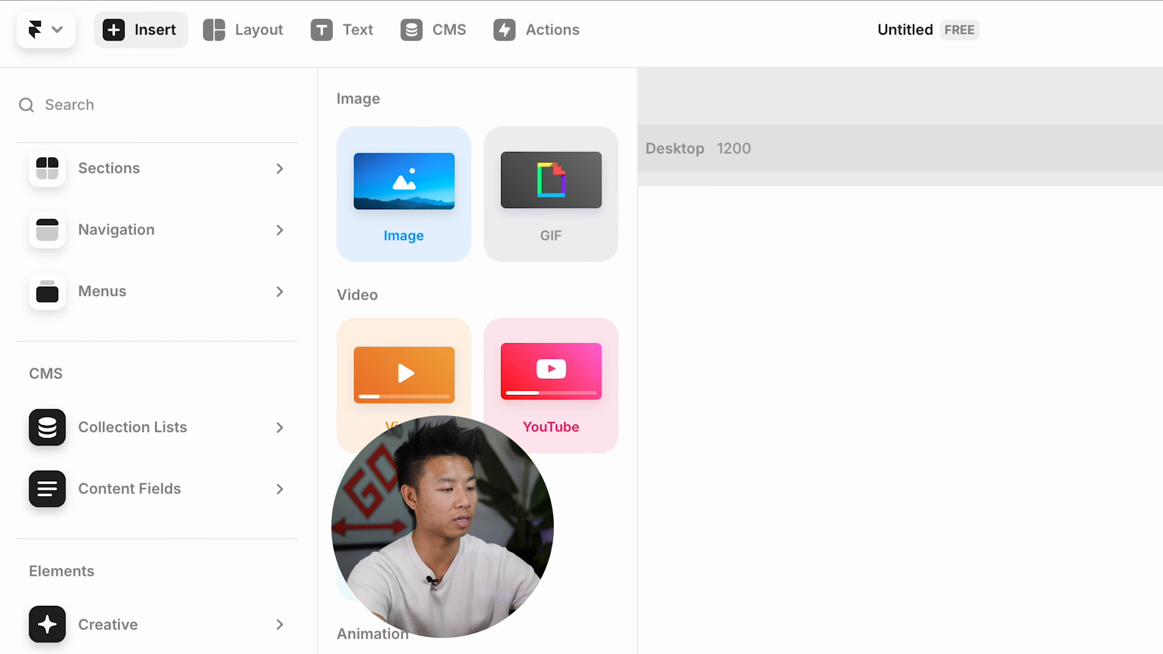
click(151, 41)
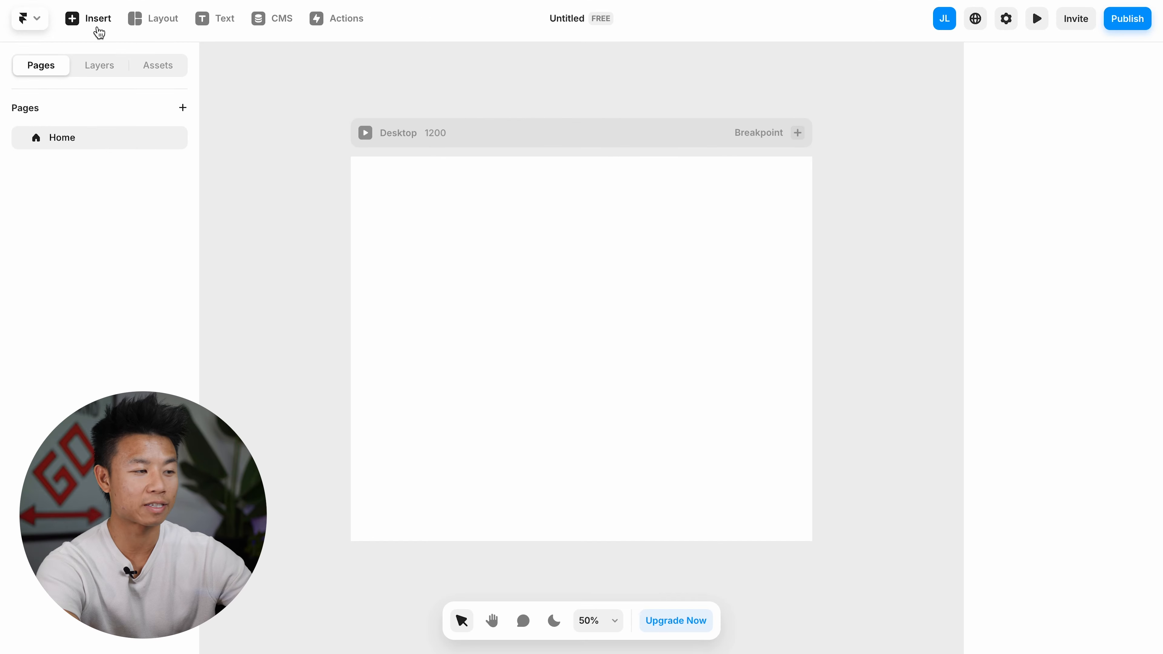
Step: Insert the premade "The Landing Page" page layout into the Home page
click(99, 32)
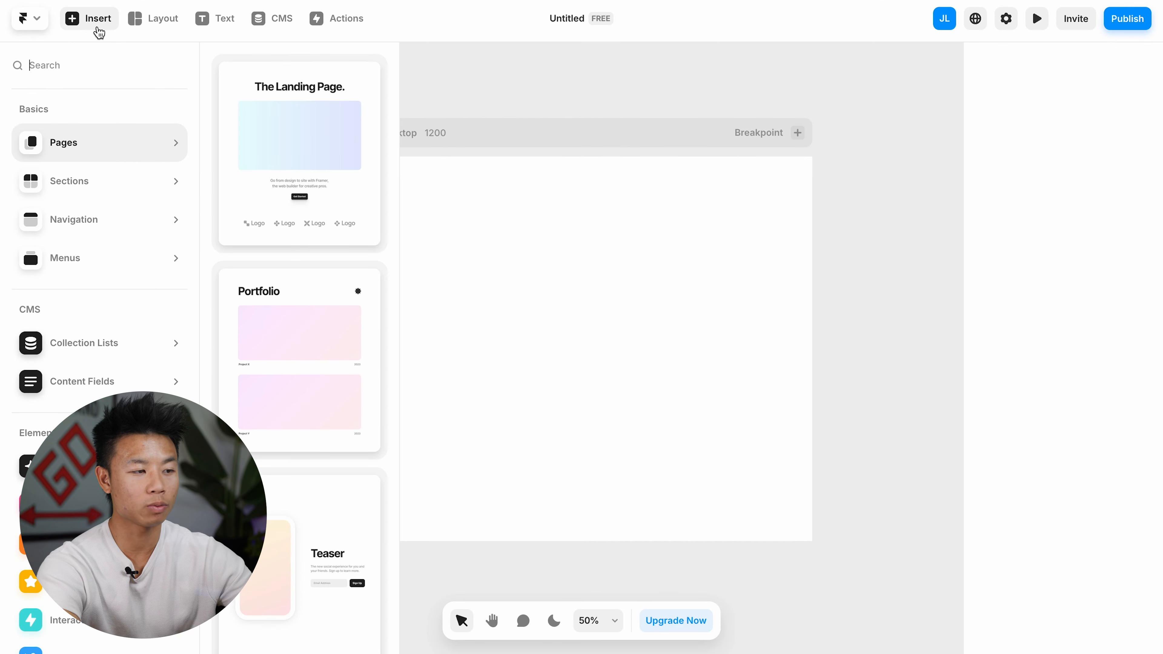
mouse_move(262, 102)
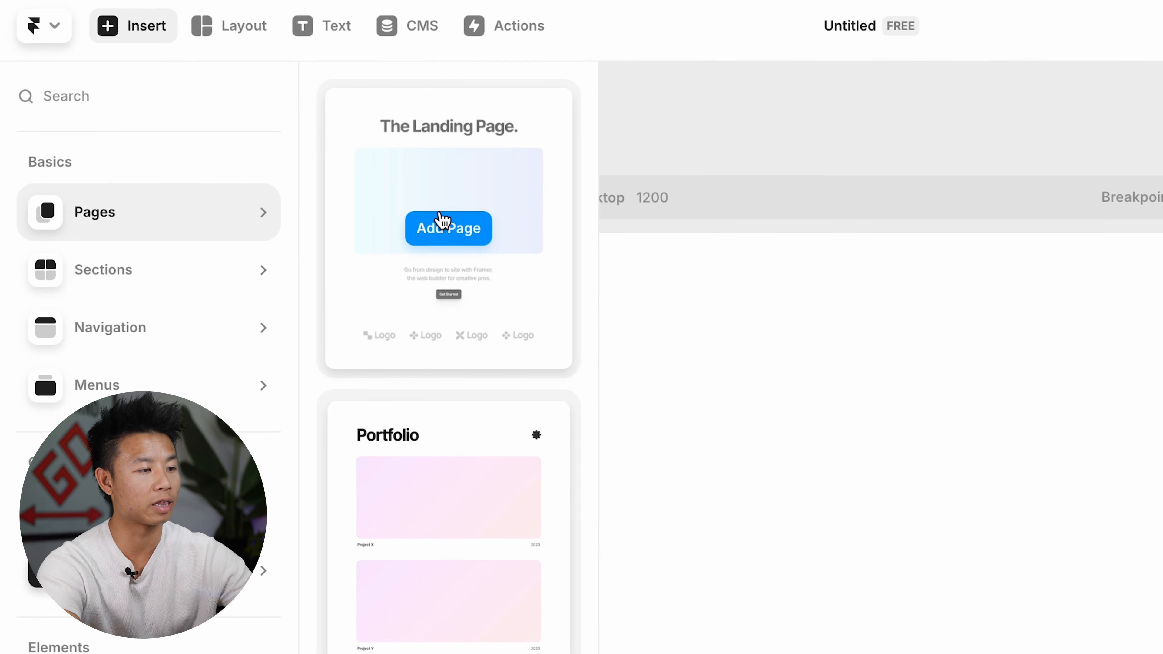
click(442, 225)
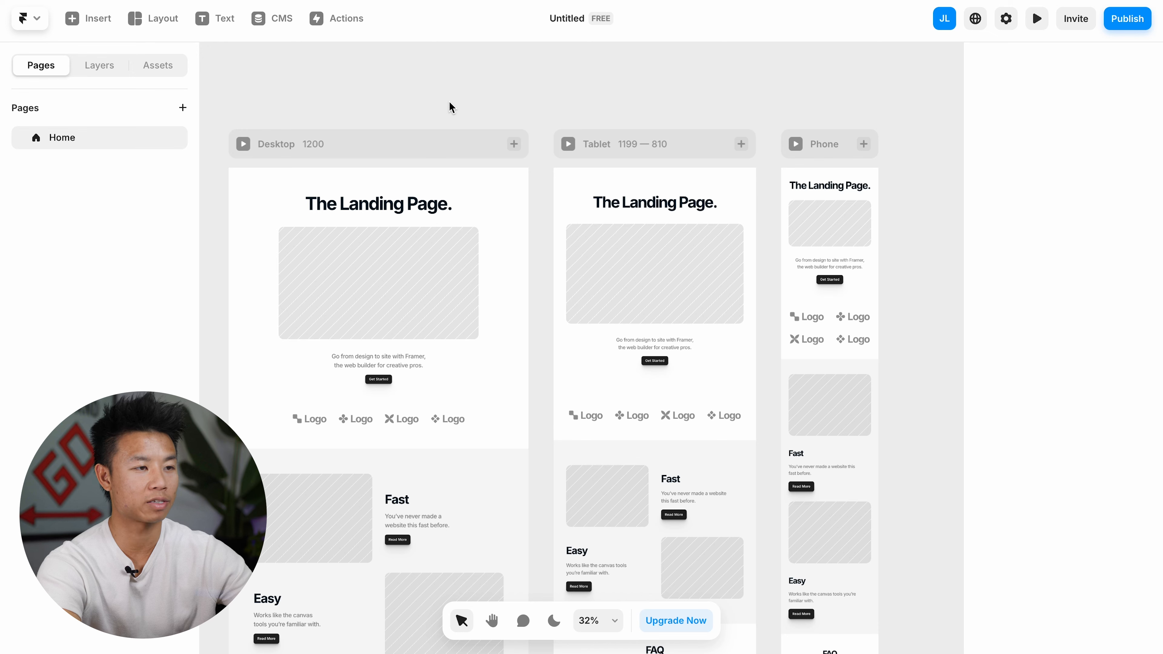
Step: Replace the desktop layout's main heading with "Create Your First Website!"
scroll(731, 316, down, 1)
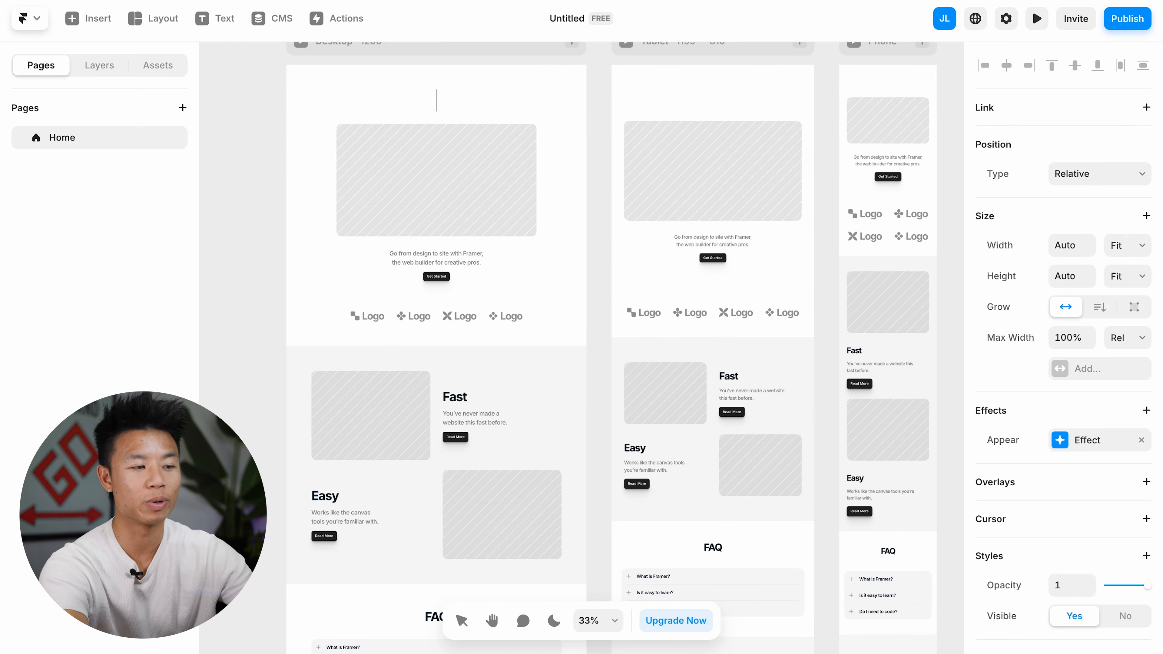
text(Create Y)
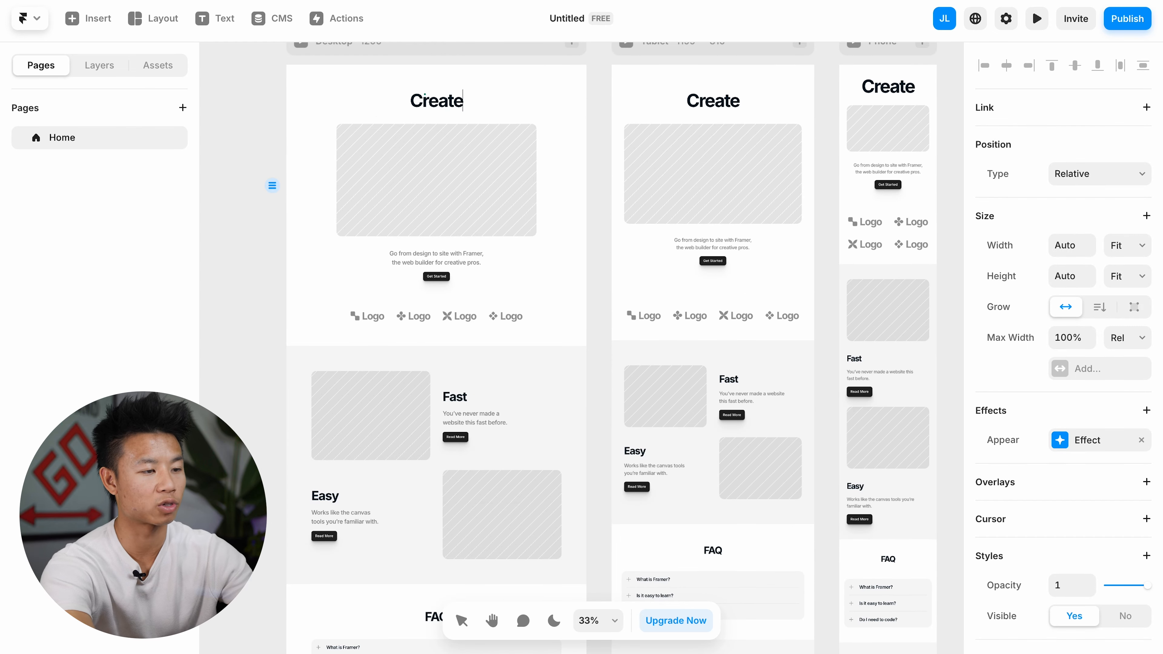
text(our First Website!)
Step: Fill the placeholder image under the main heading with a laptop photo found on Unsplash by searching for "website"
click(437, 201)
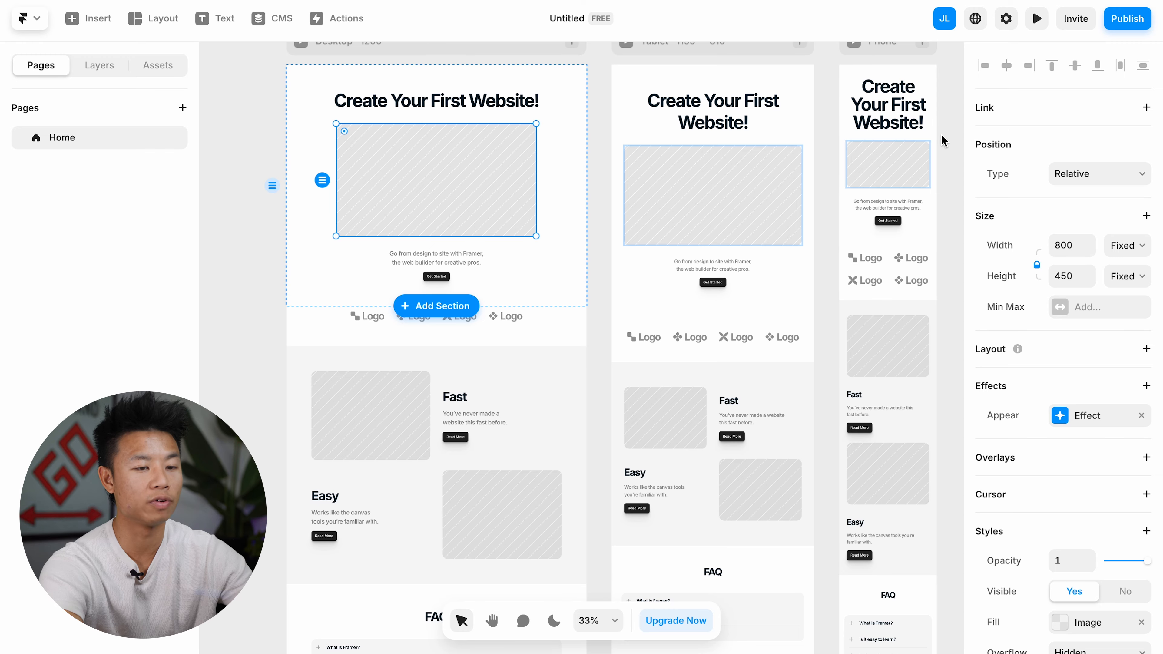
scroll(1032, 381, down, 2)
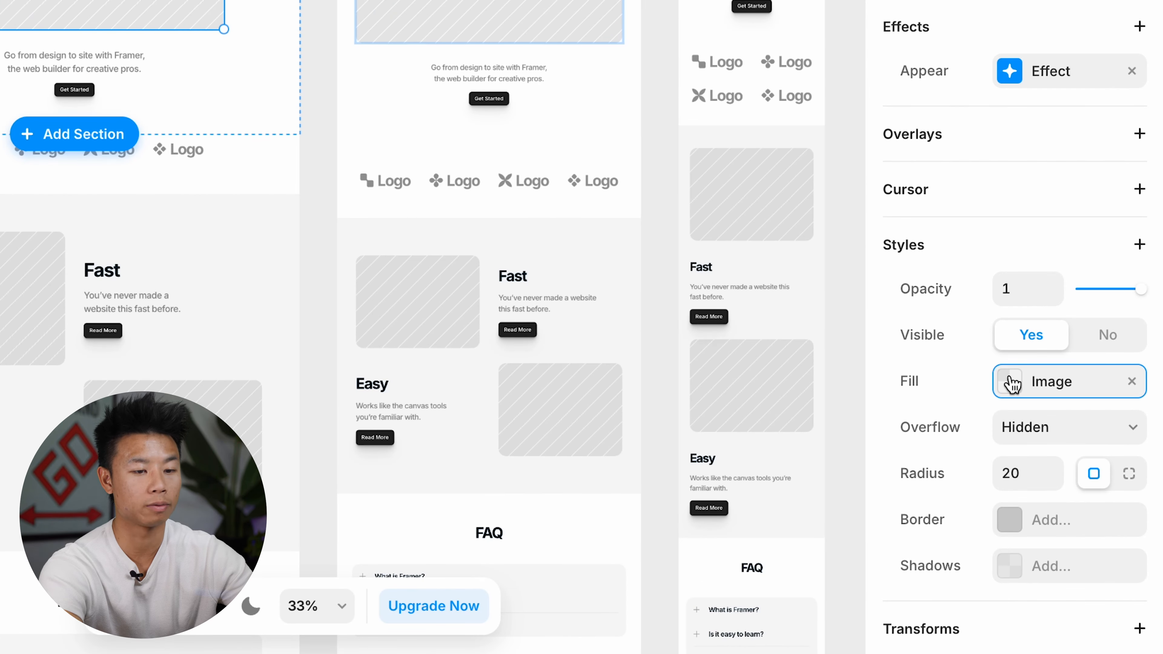
click(1058, 528)
click(764, 609)
text(website)
click(637, 258)
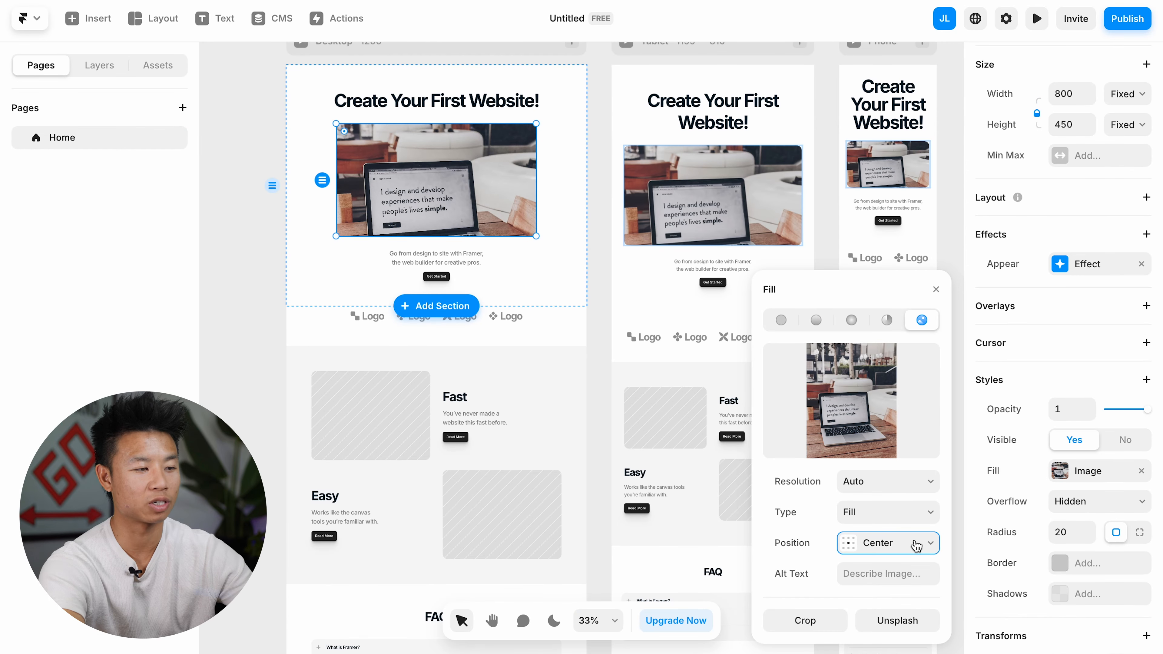
Step: Replace the description below the header image with "Building your first website"
click(563, 265)
scroll(564, 264, up, 5)
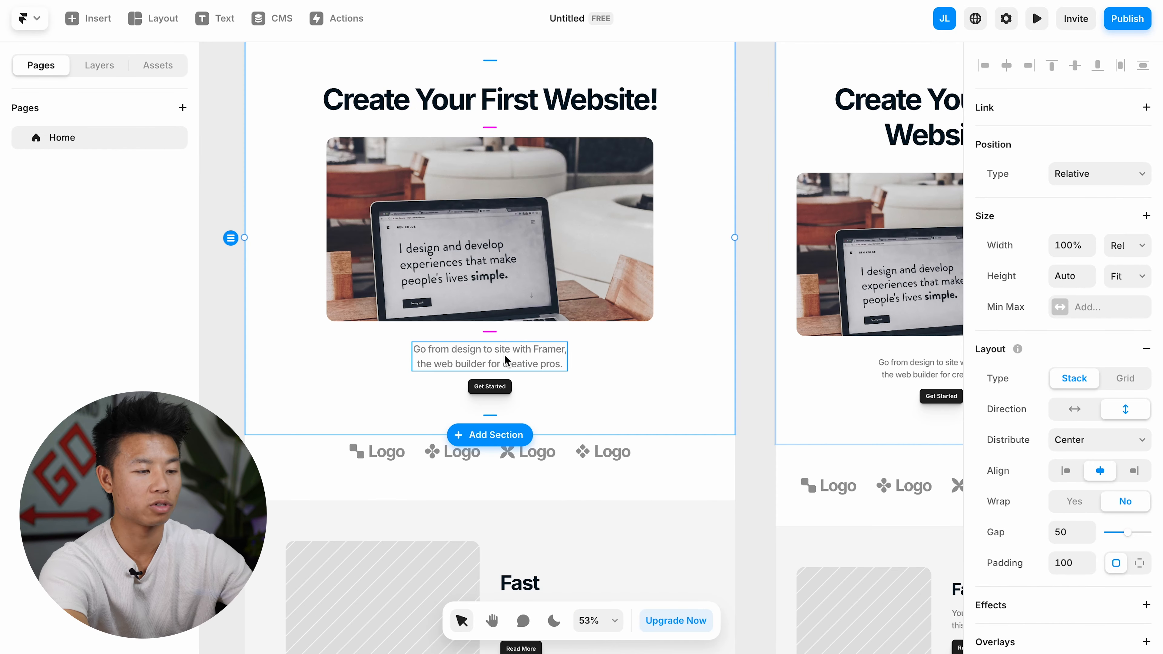
double_click(504, 353)
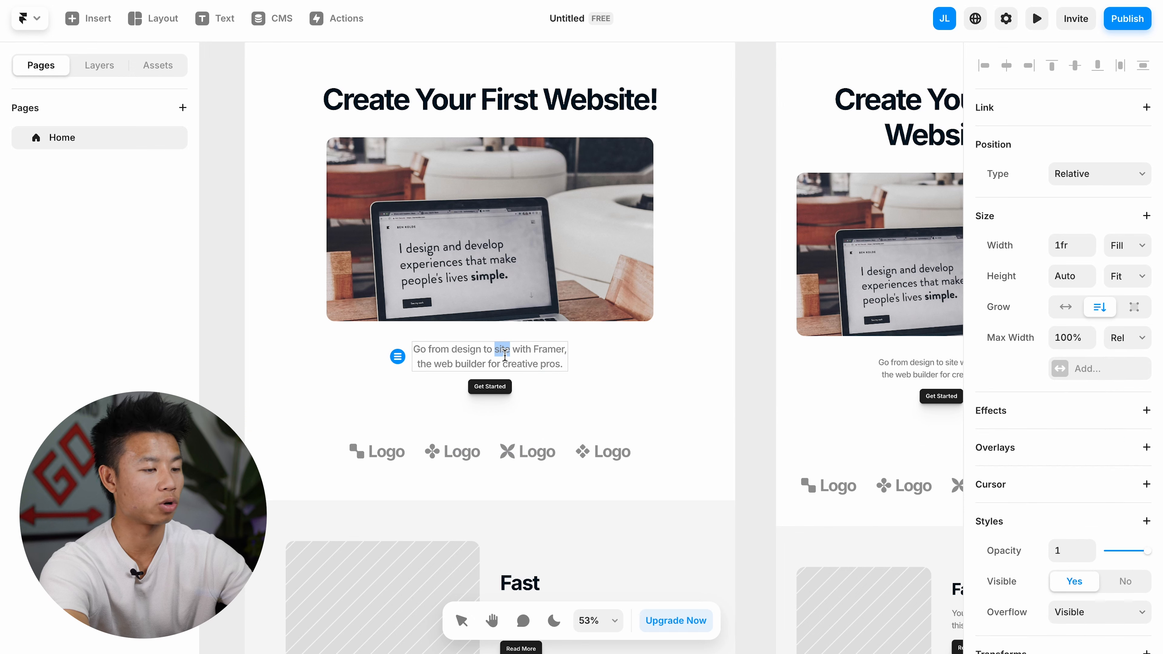
key(ctrl+a)
text(Building your first website)
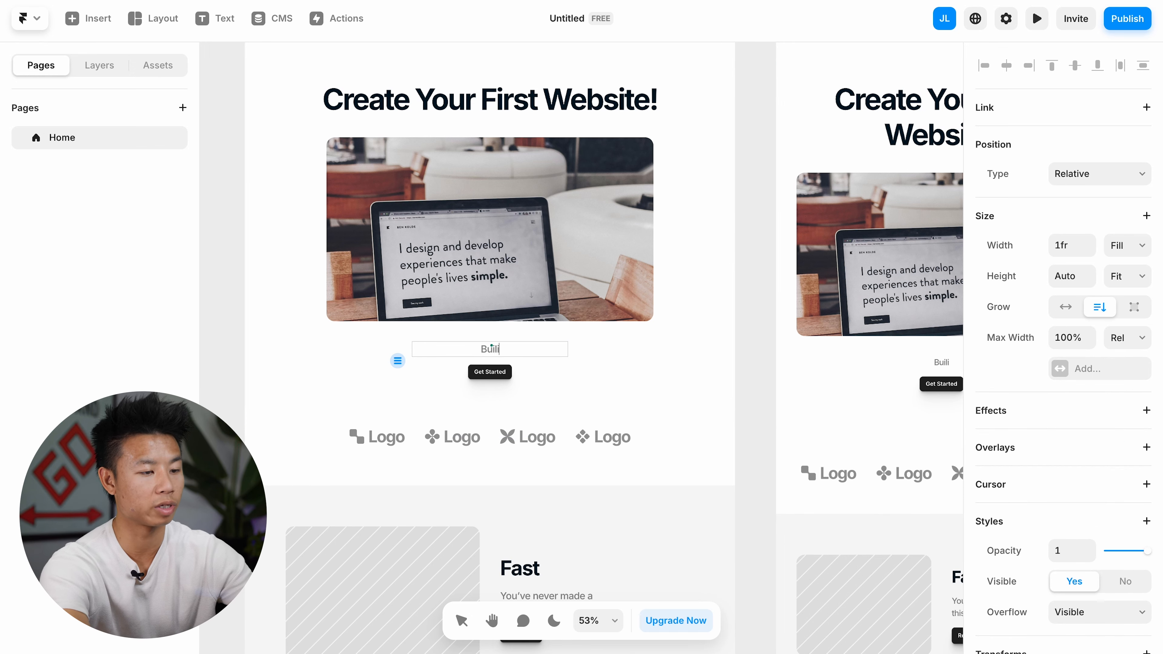
click(691, 327)
Step: Delete the Logos section from the desktop layout
scroll(464, 369, up, 4)
click(504, 379)
click(579, 403)
scroll(647, 406, down, 4)
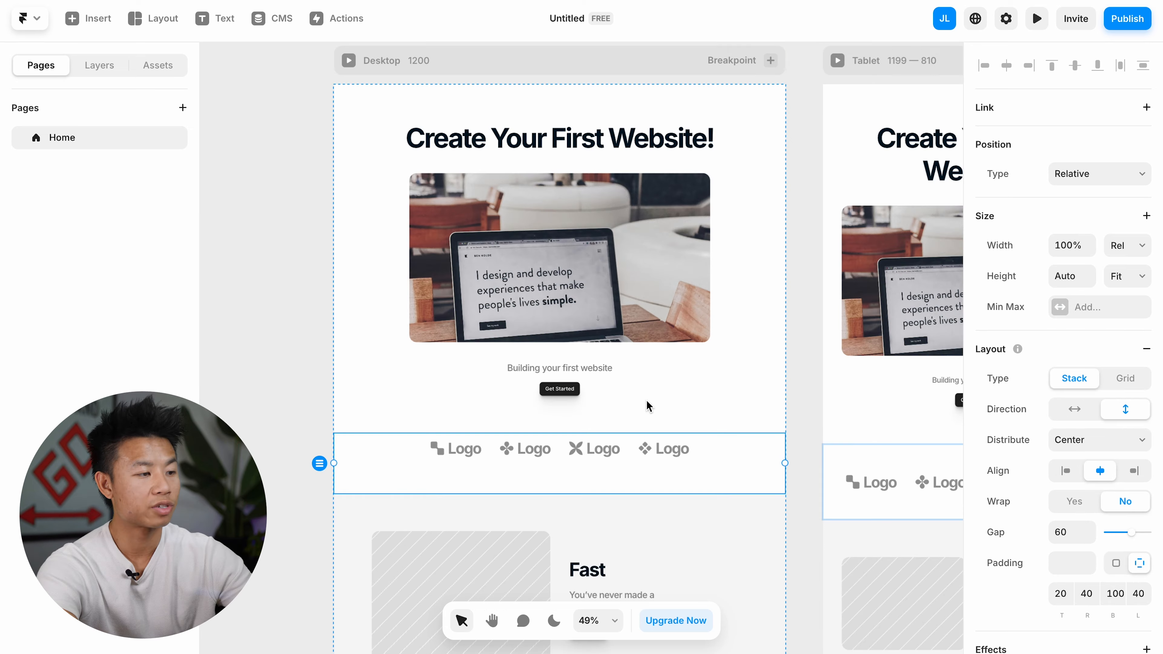
click(109, 67)
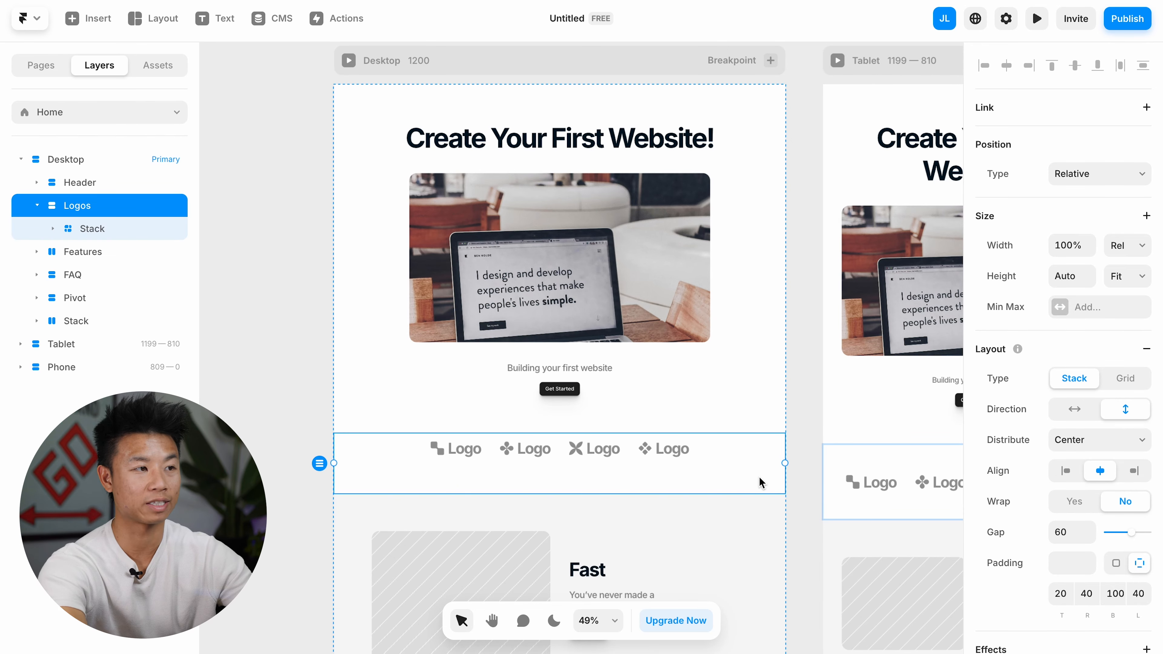
key(Delete)
Step: Move the FAQ section above the Features section in the desktop layer order
scroll(595, 366, down, 3)
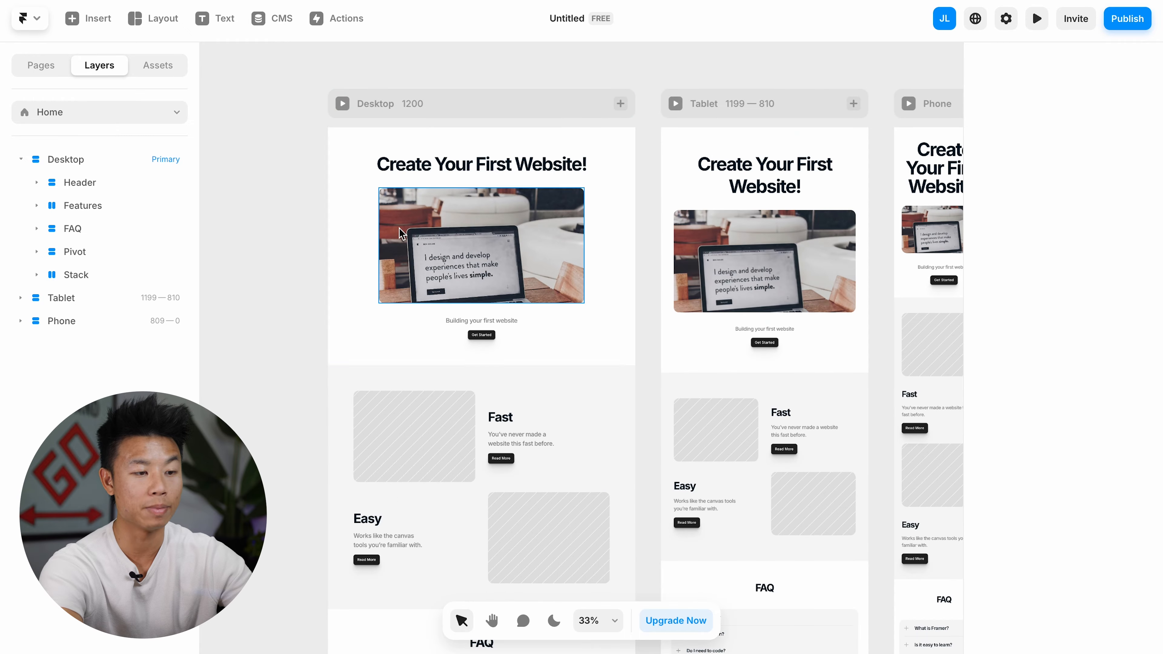
scroll(417, 330, down, 2)
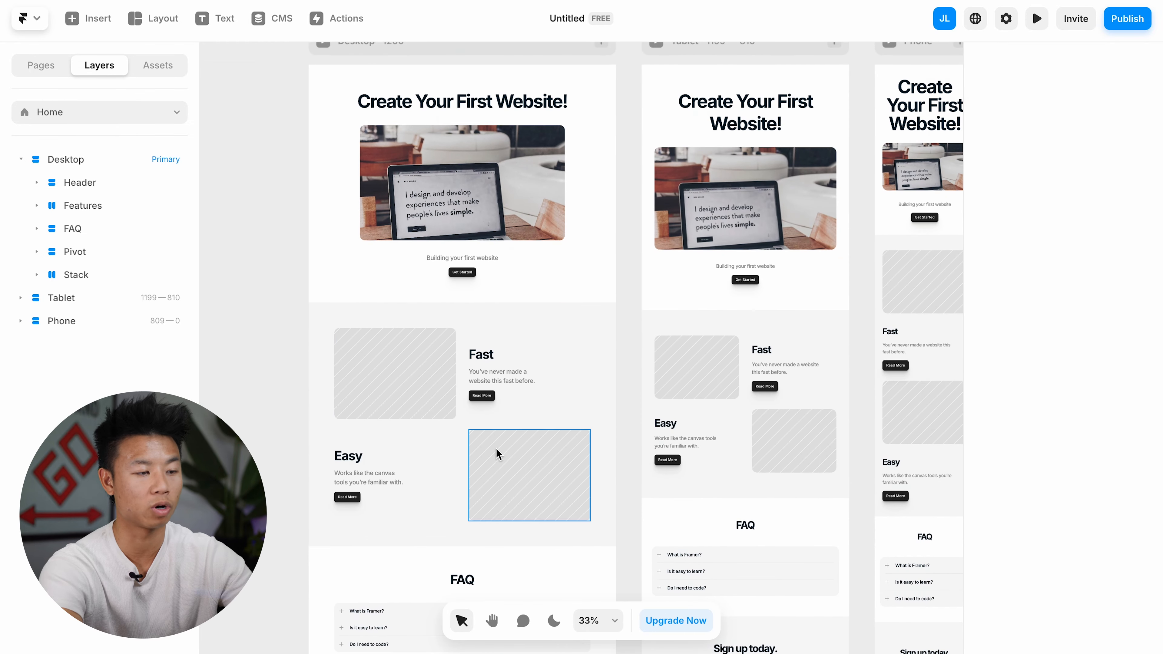
click(118, 232)
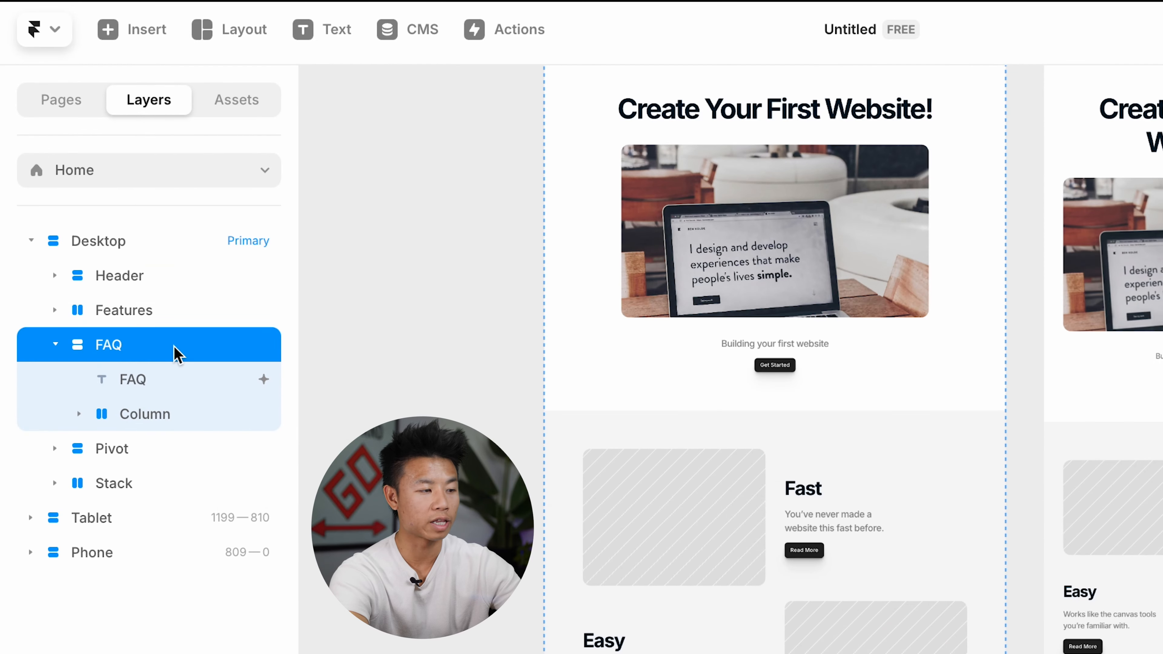
drag(176, 354, 171, 302)
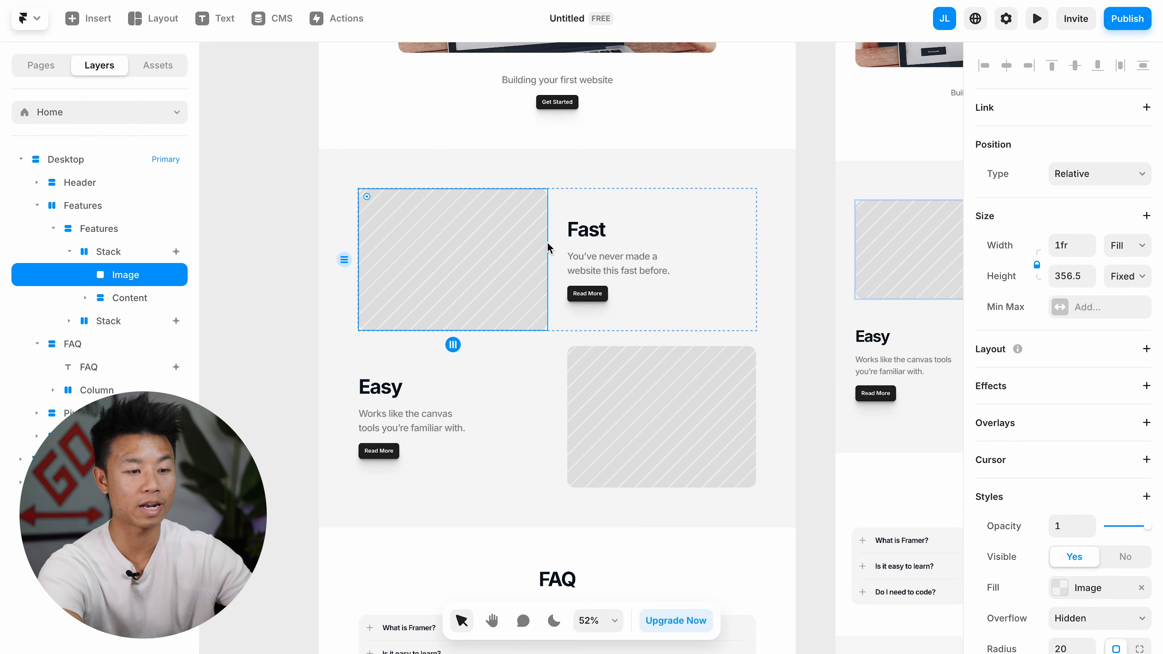
Step: Fill the two placeholder images in the Features section with Unsplash photos
scroll(612, 327, down, 3)
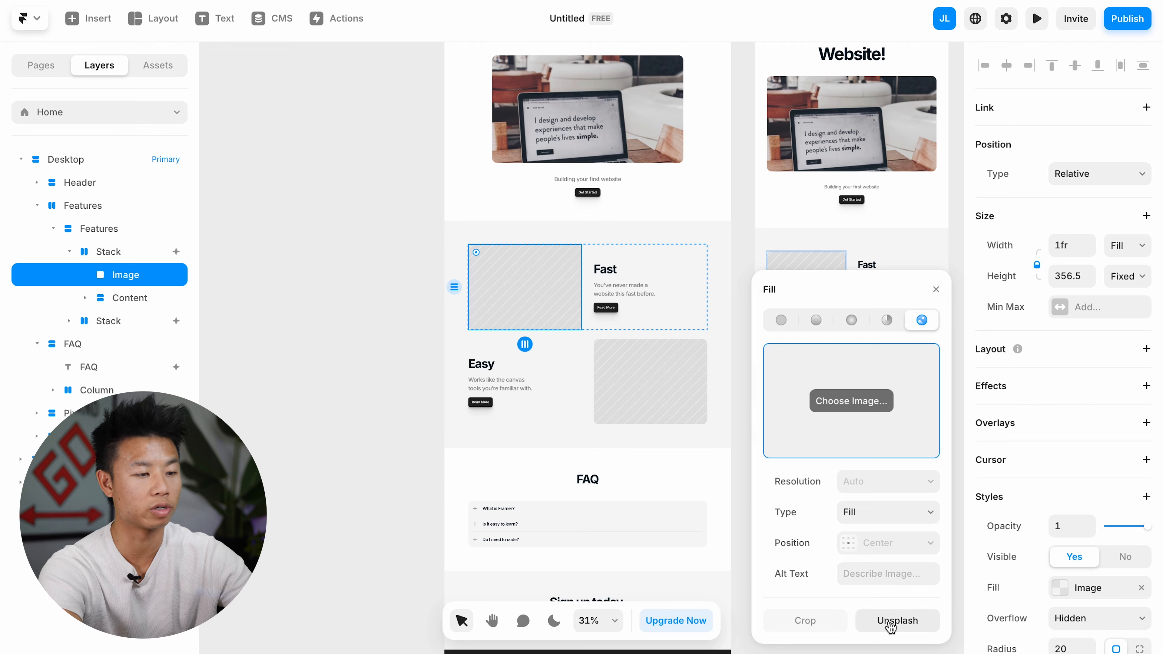
click(891, 626)
click(864, 592)
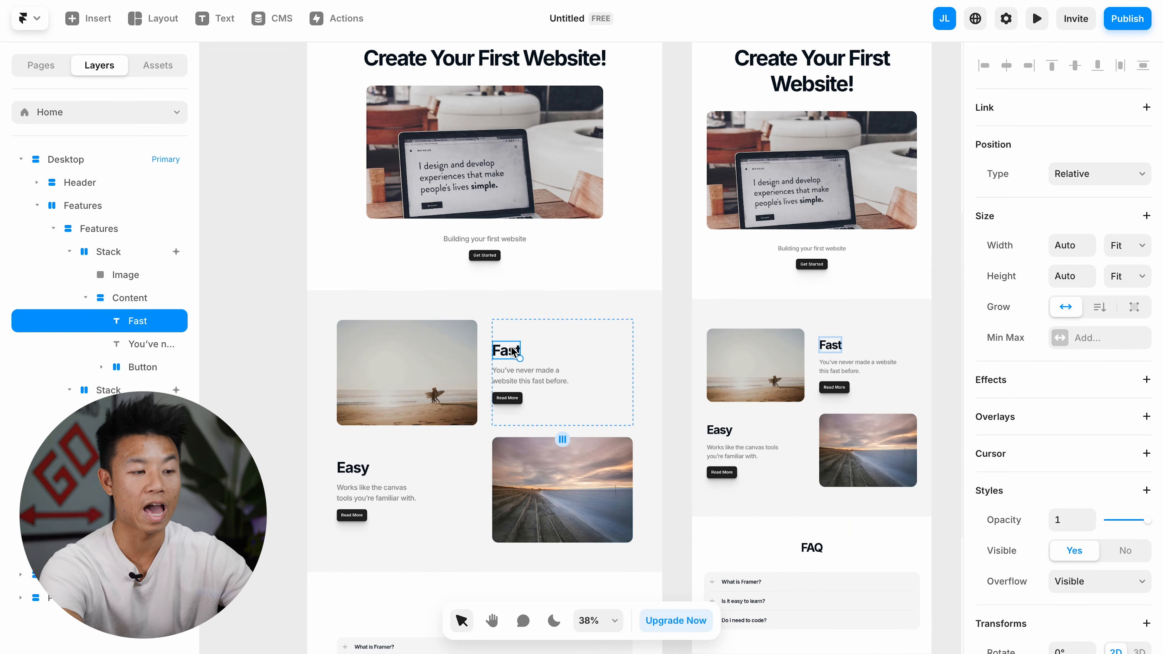
Step: Retitle the feature headings "Quick & Fast" and "Well-Designed Websites", and change the second heading's width sizing from Fit so its text wraps
double_click(516, 352)
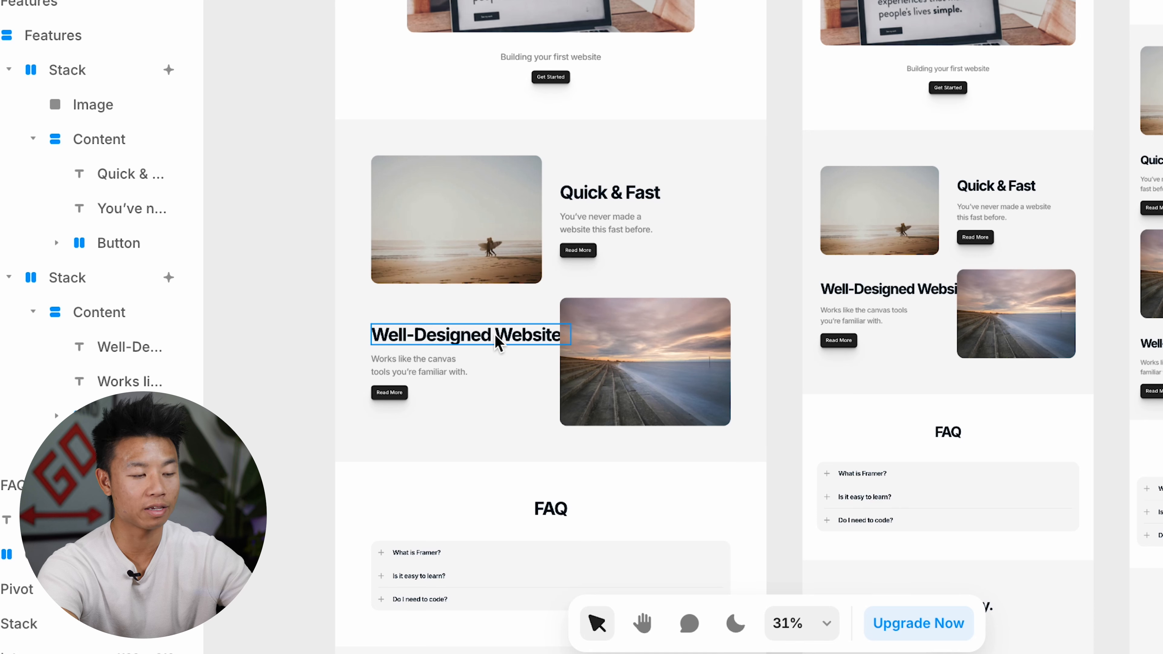
click(499, 344)
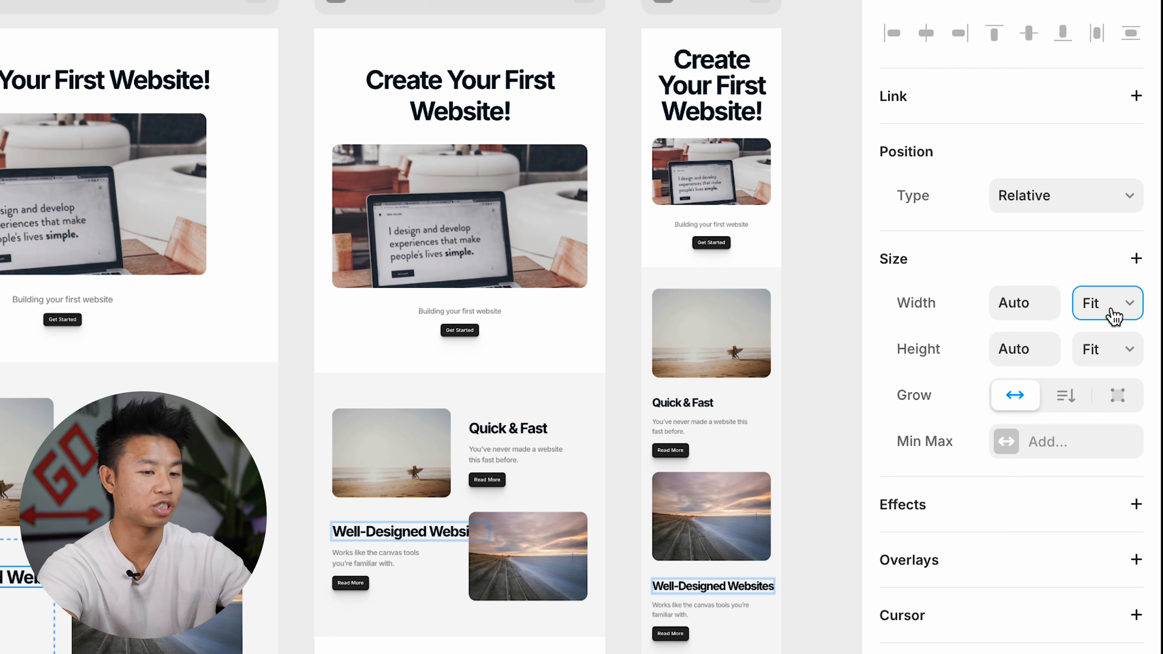
click(1116, 316)
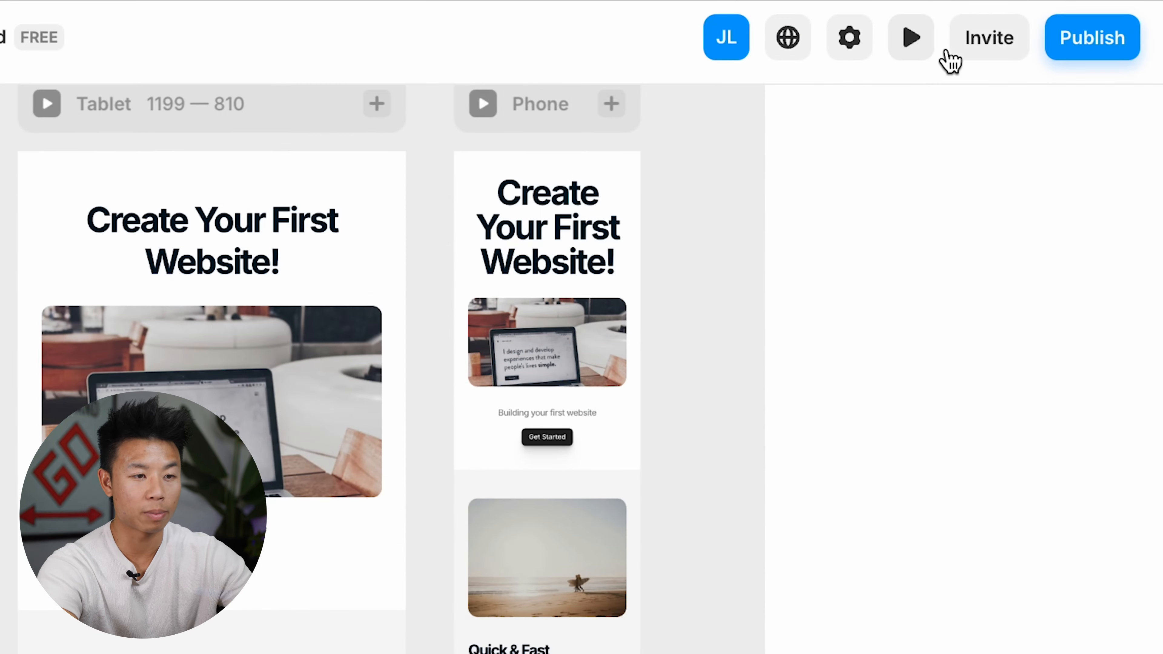
Step: Preview the landing page at desktop size and look through all its sections, then return to the editor
click(1037, 21)
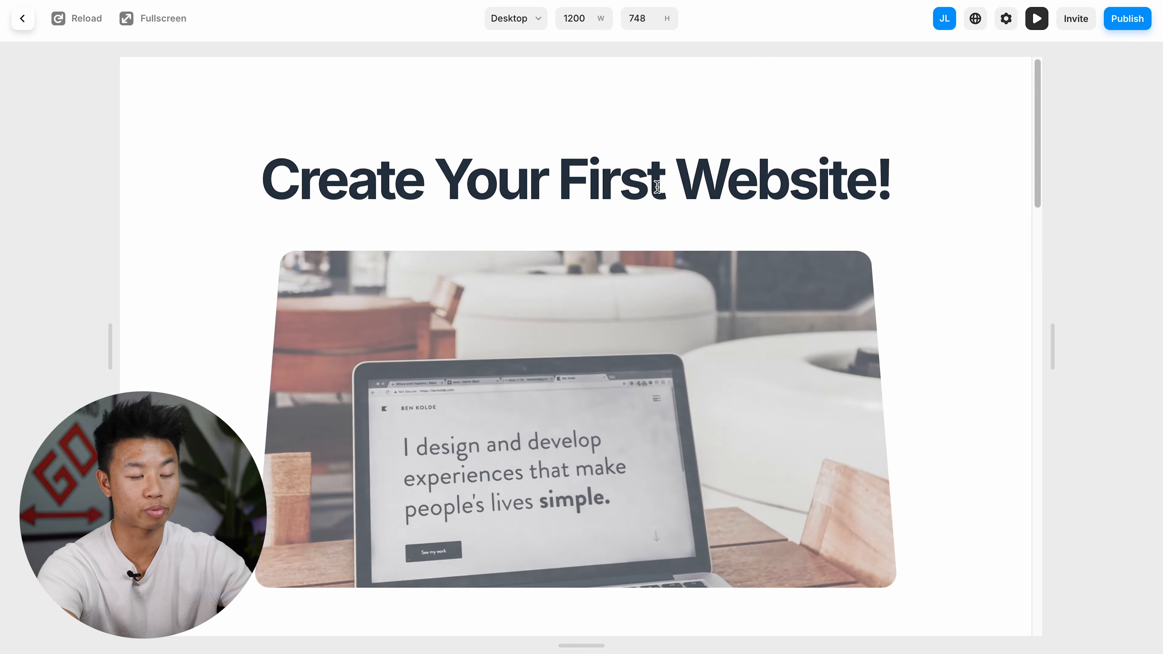
scroll(635, 348, down, 10)
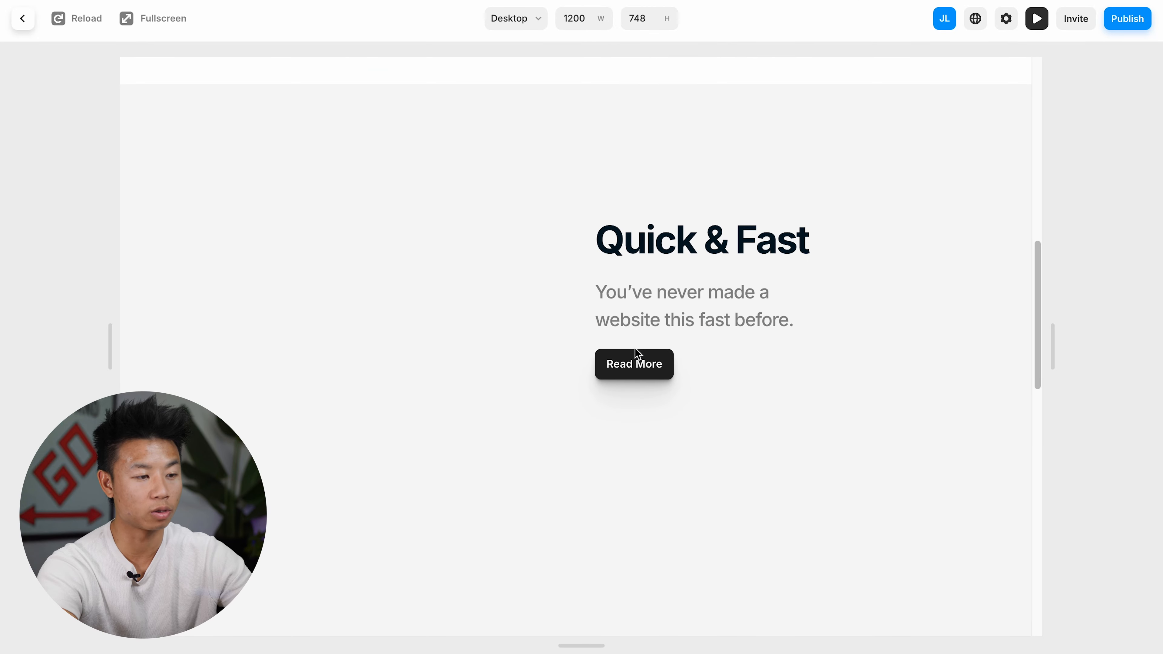
scroll(638, 353, down, 15)
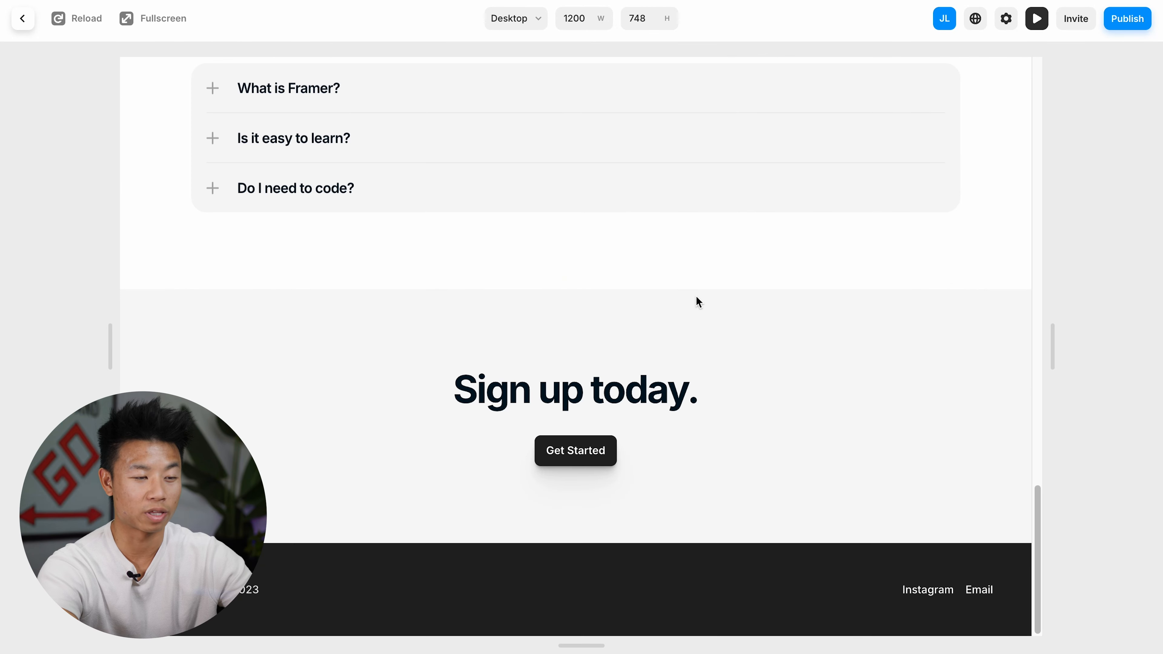
scroll(698, 303, up, 20)
scroll(696, 302, up, 5)
click(1037, 18)
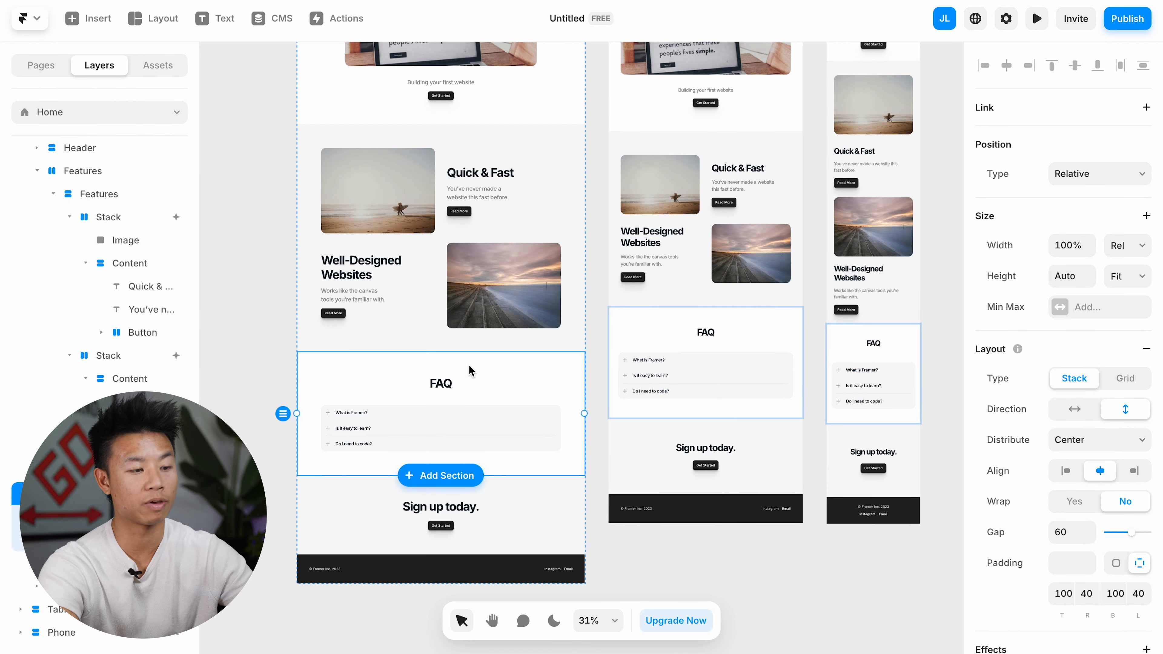
Step: Delete the FAQ section and add the premade Contact form section below the desktop layout's footer
key(Delete)
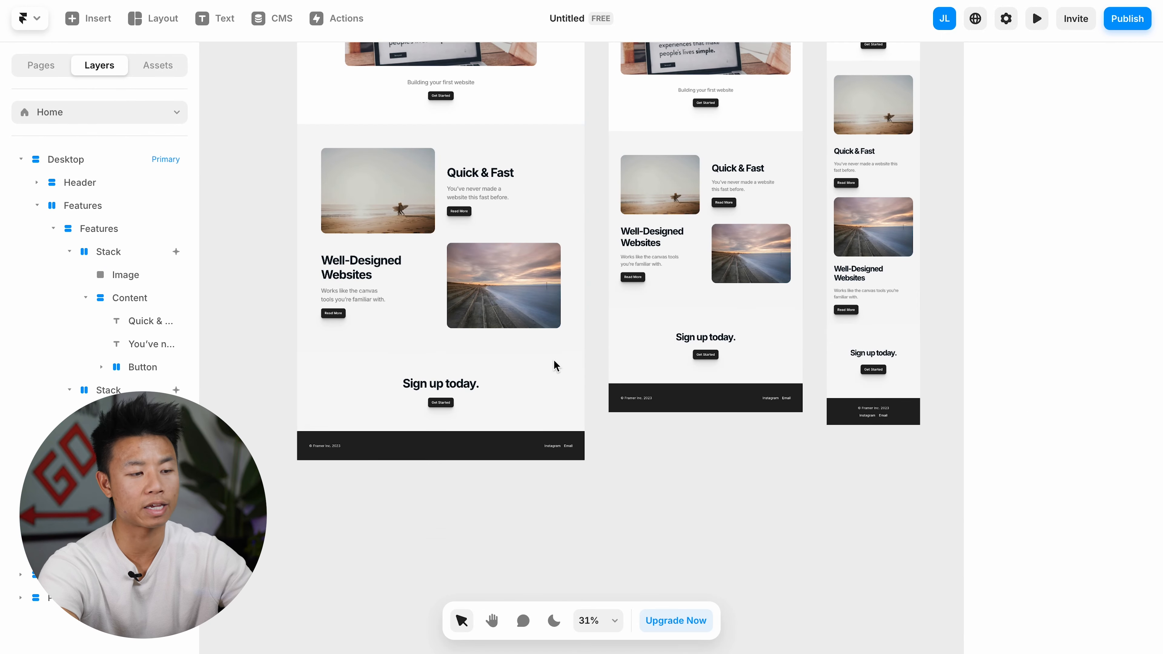
click(81, 28)
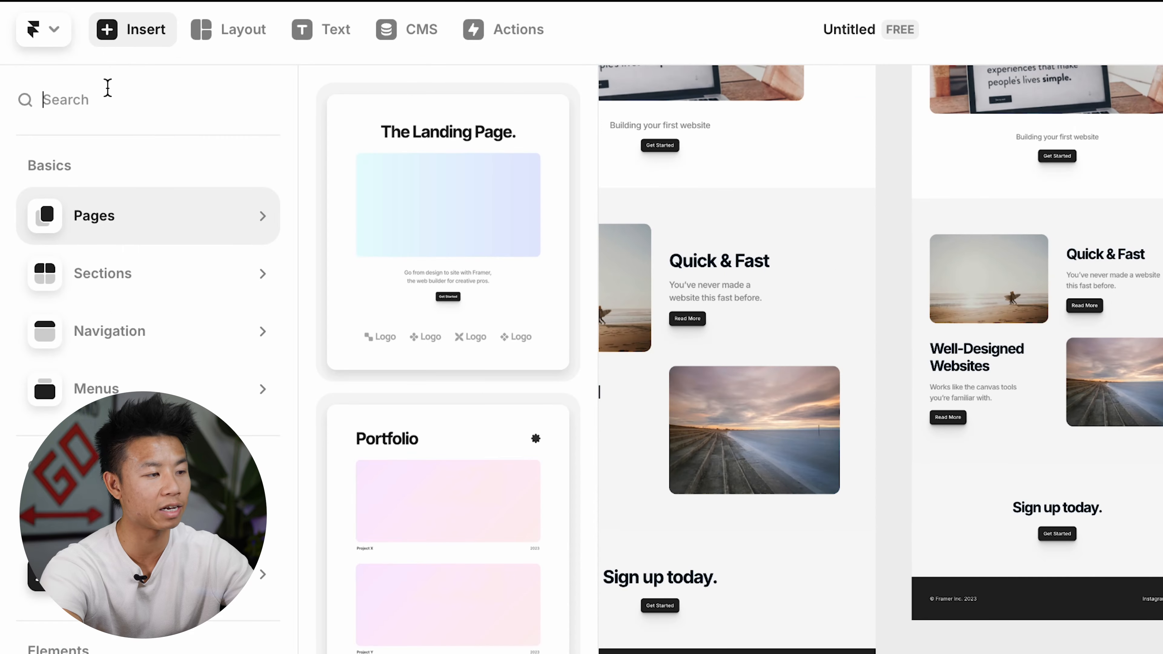
text(contact)
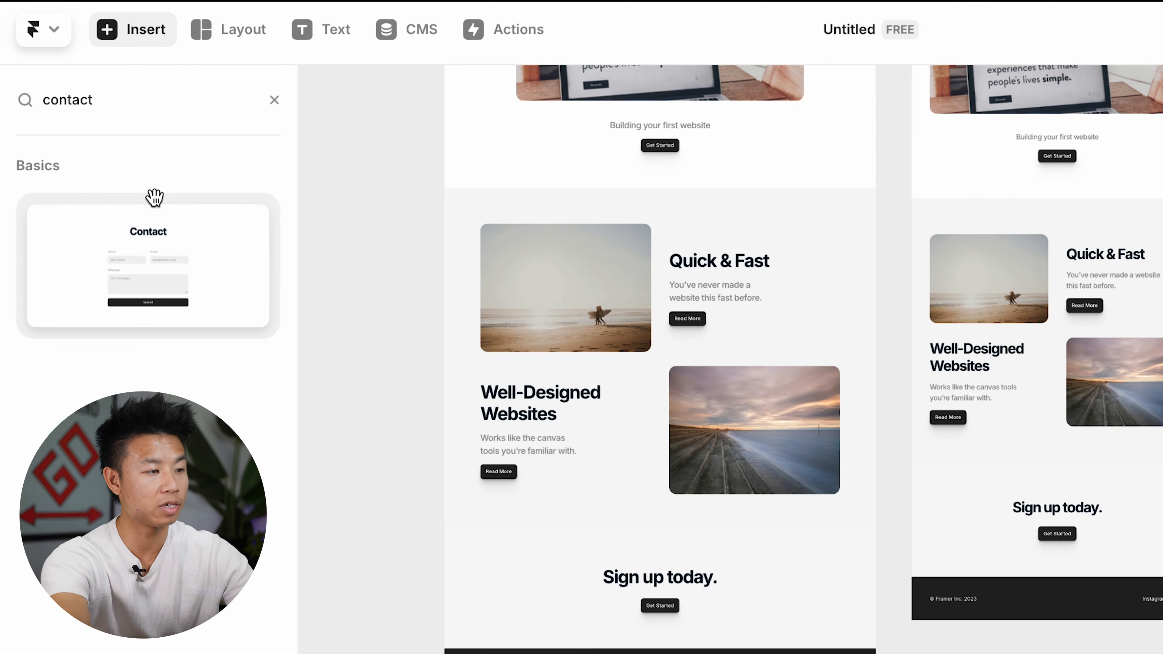
drag(175, 277, 636, 556)
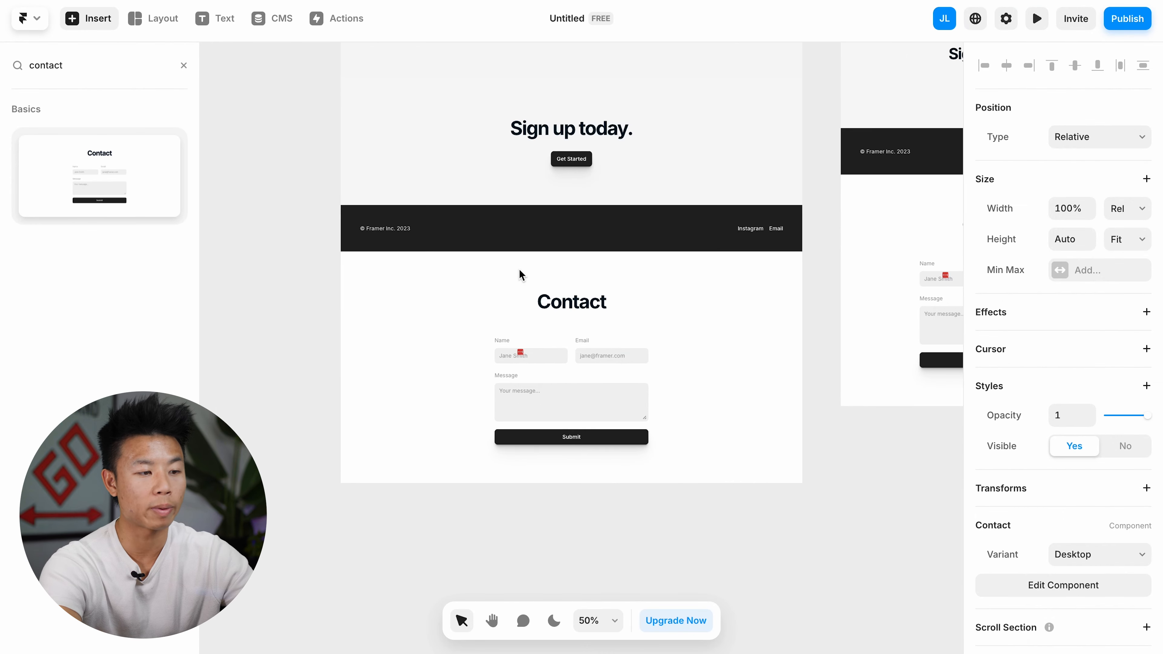
Step: Move the Contact section between the Features section and the "Sign up today." section
scroll(655, 506, down, 3)
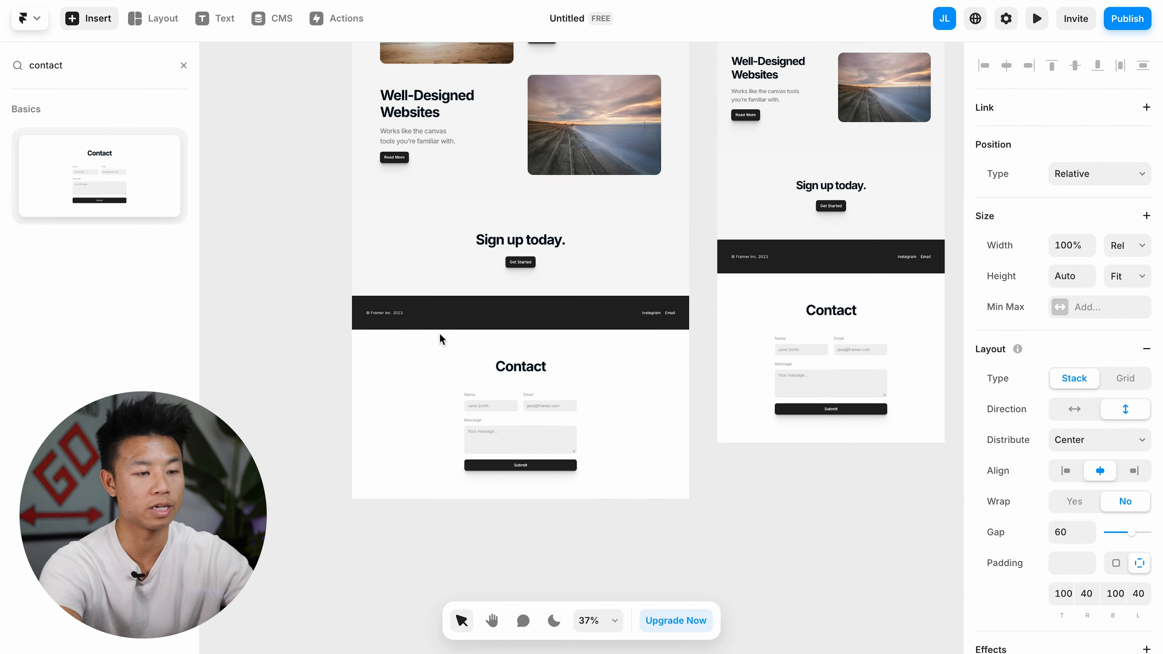
click(439, 339)
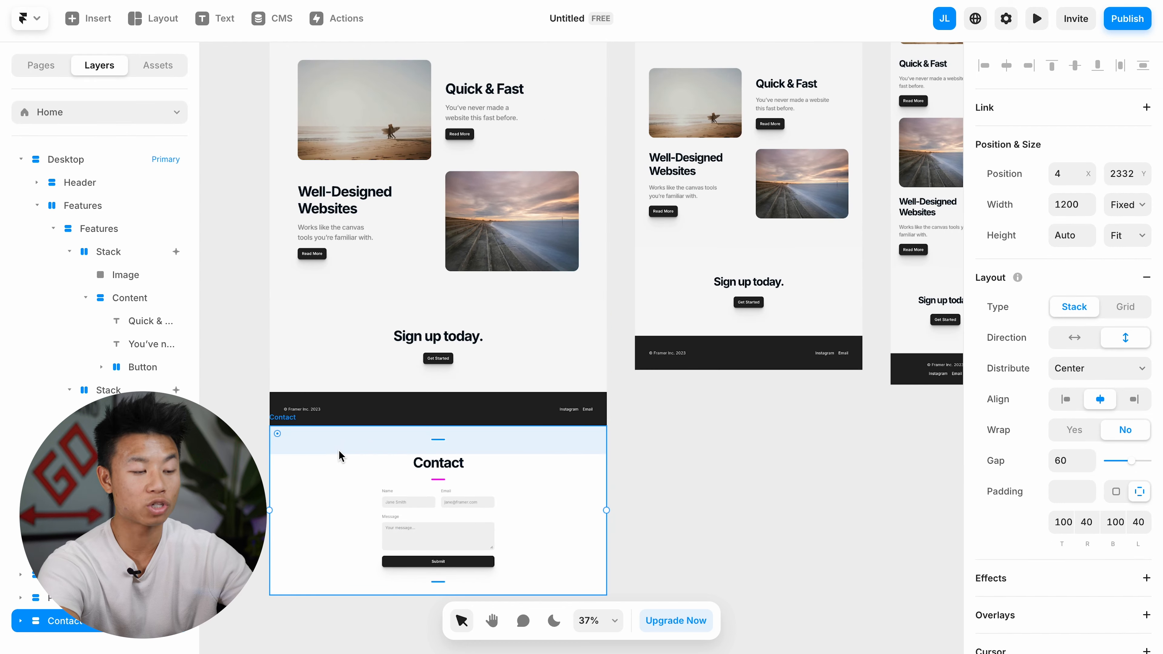
drag(327, 514, 340, 311)
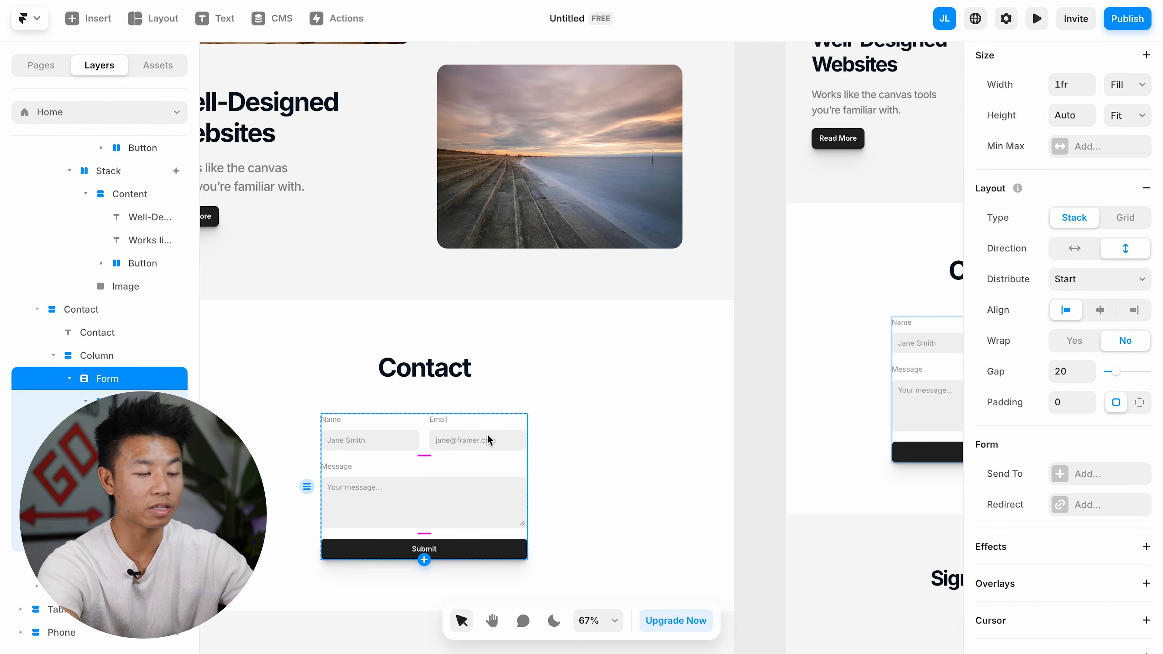
Step: Check which Send To destinations are available for the contact form, without choosing one
scroll(489, 441, down, 3)
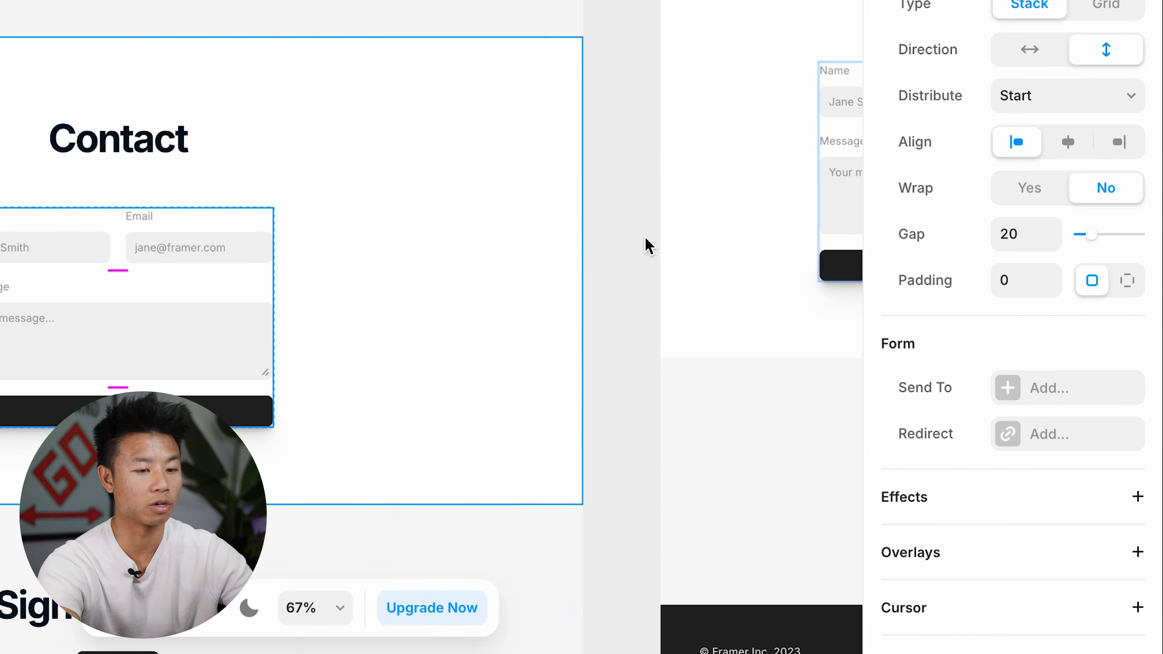
click(1061, 475)
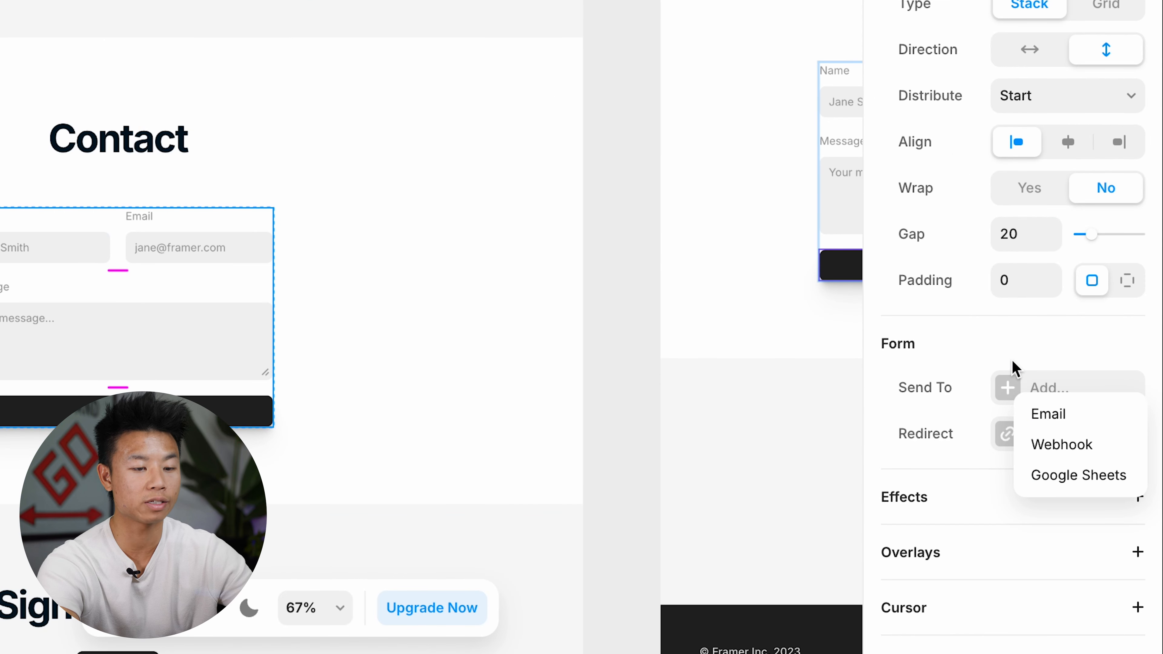
click(990, 331)
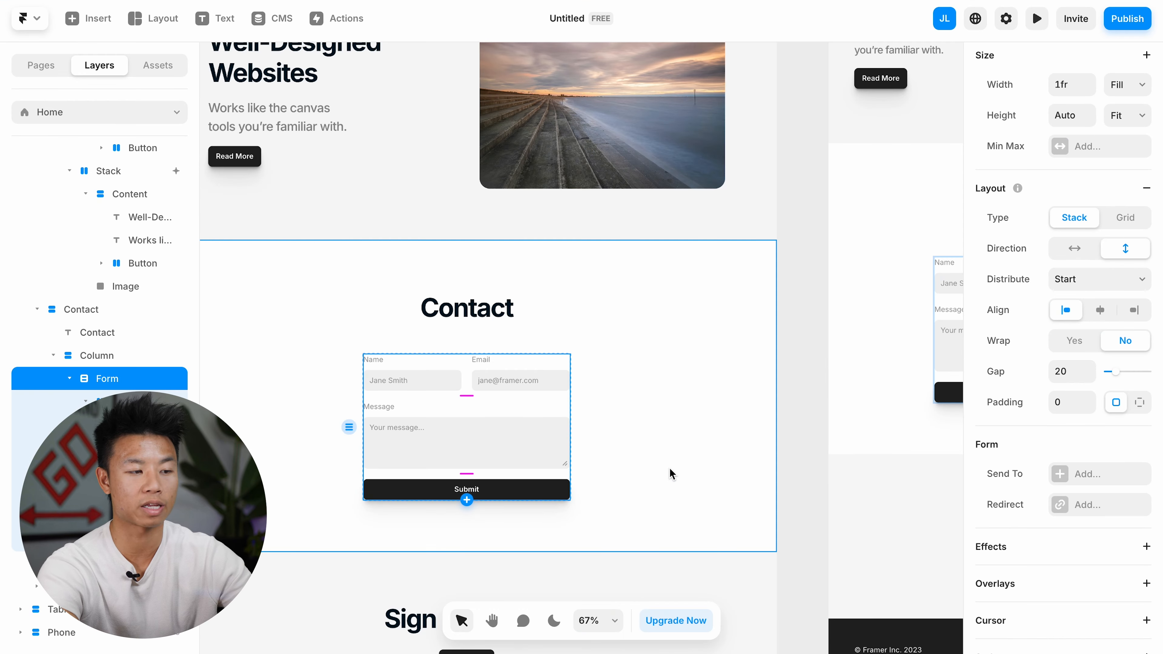
click(426, 387)
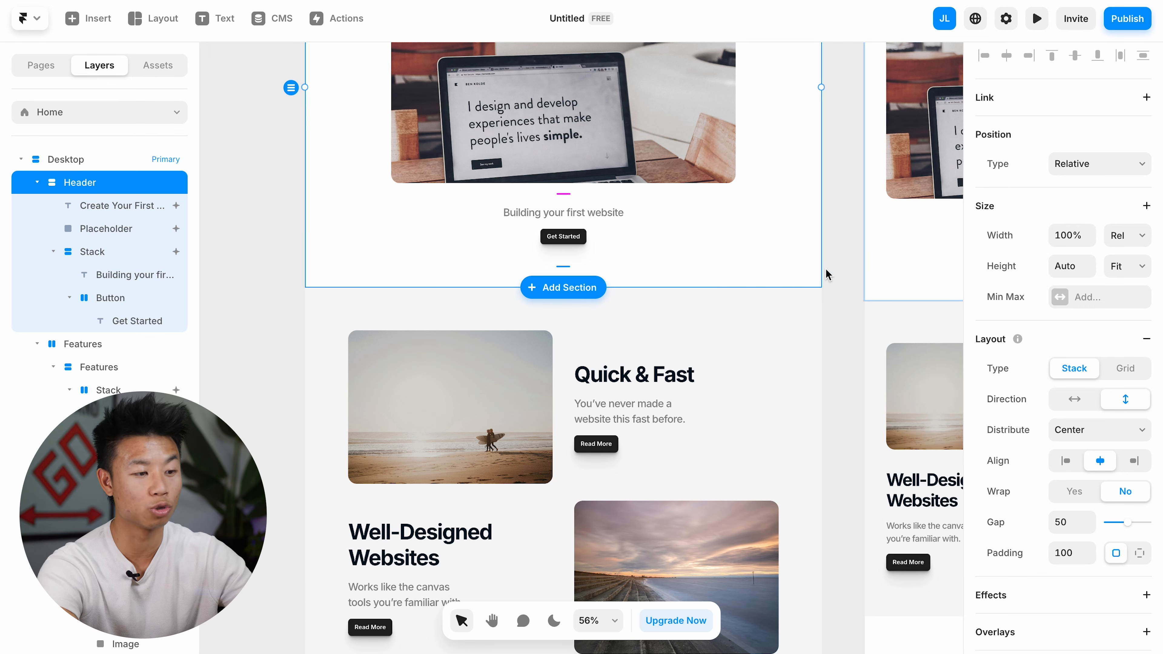
Step: Add a Hover effect to the "Get Started" button in the desktop layout's header
scroll(683, 249, up, 1)
scroll(675, 254, up, 3)
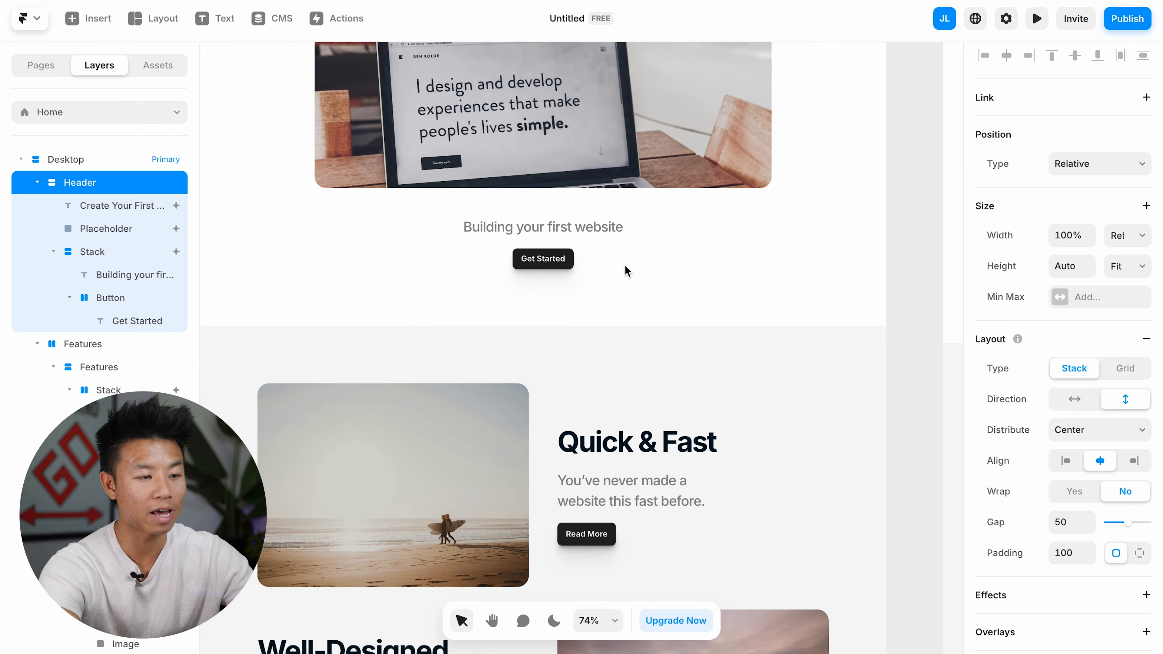
scroll(536, 339, down, 2)
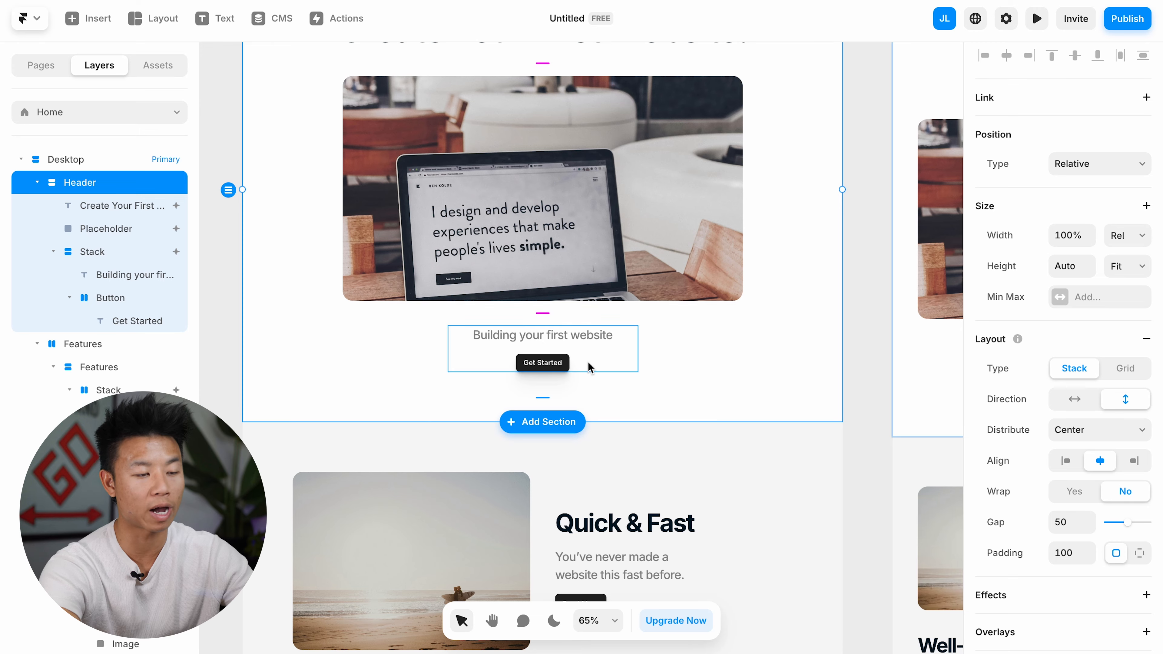
click(760, 435)
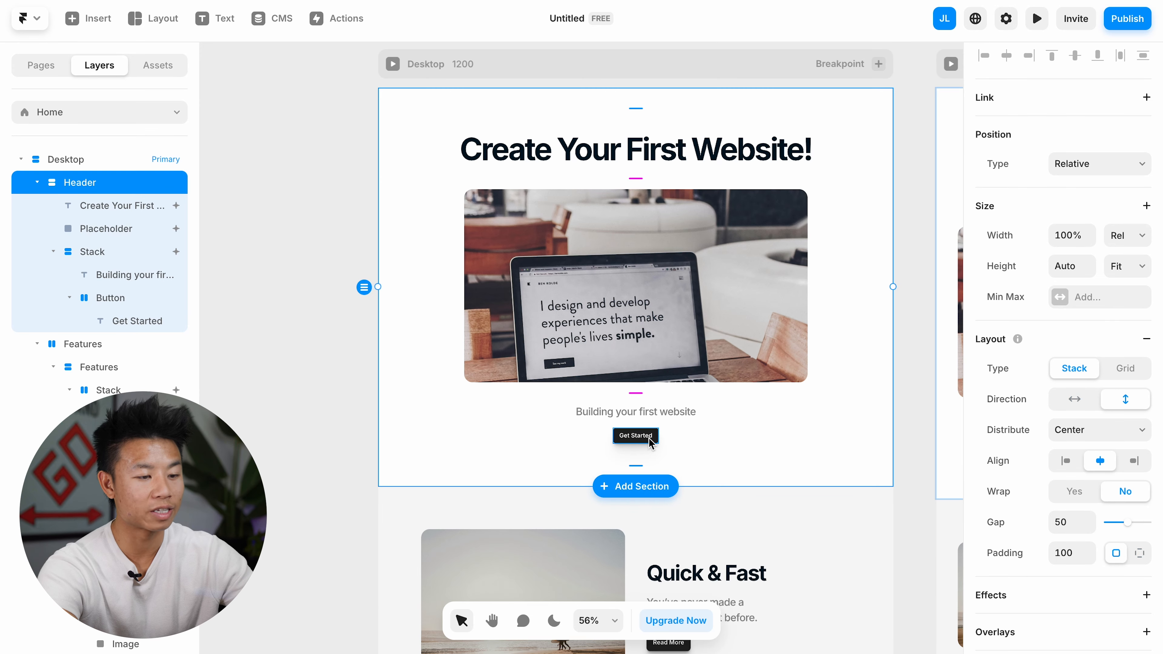
click(651, 441)
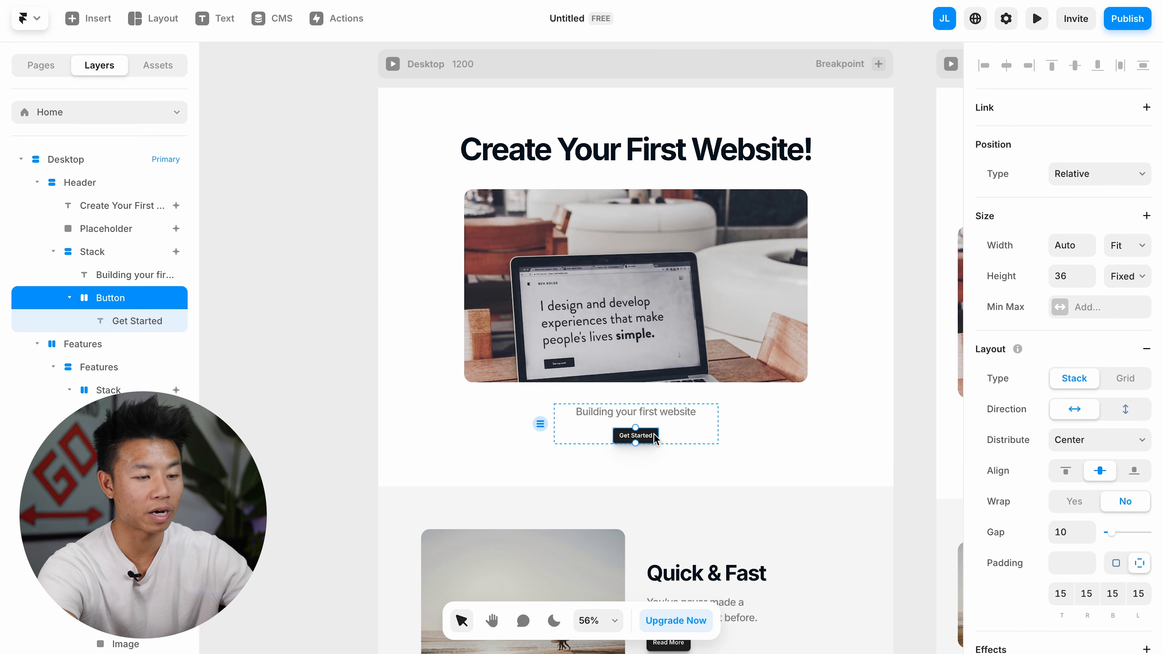
scroll(1020, 257, down, 4)
scroll(1020, 257, down, 4)
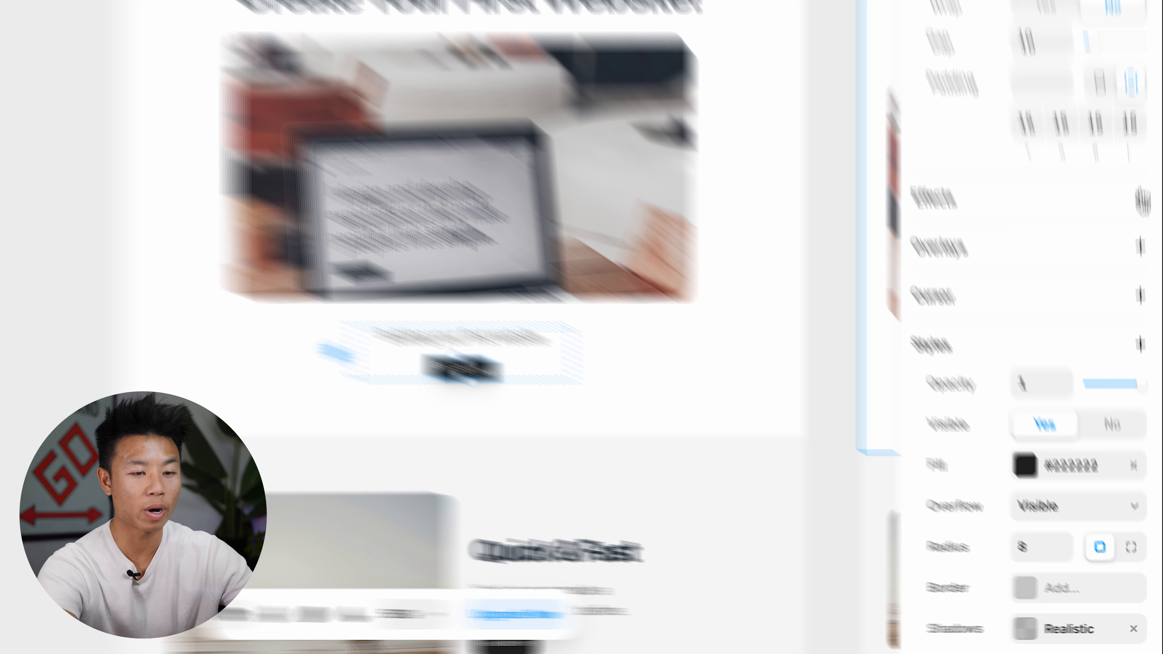
click(1147, 306)
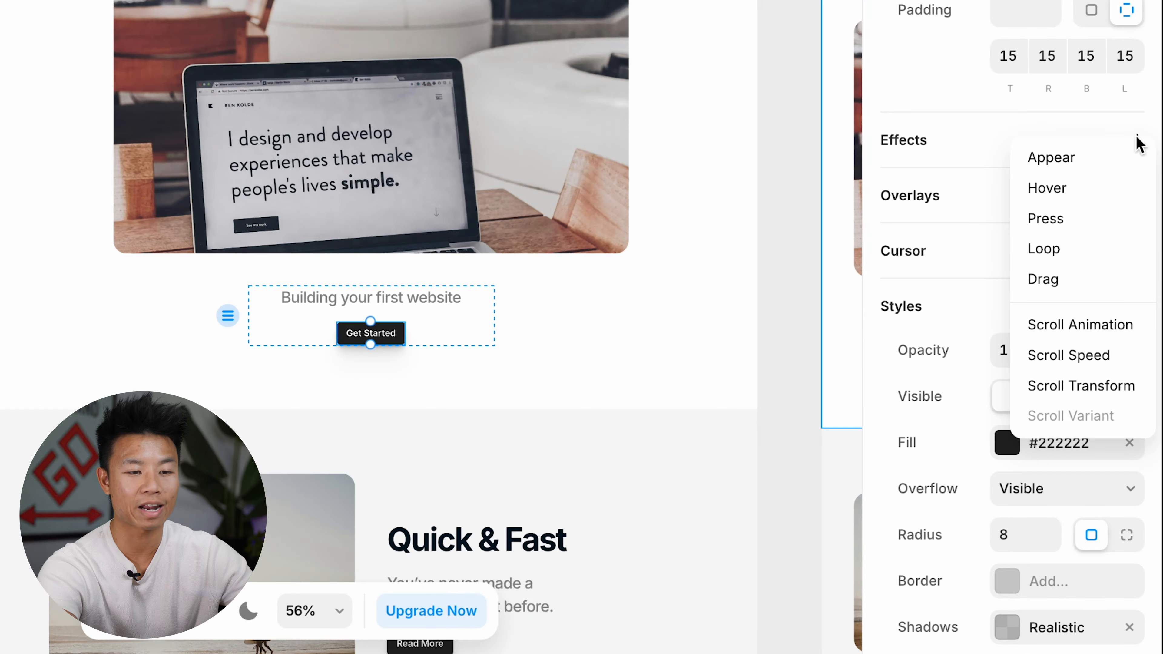
click(1122, 340)
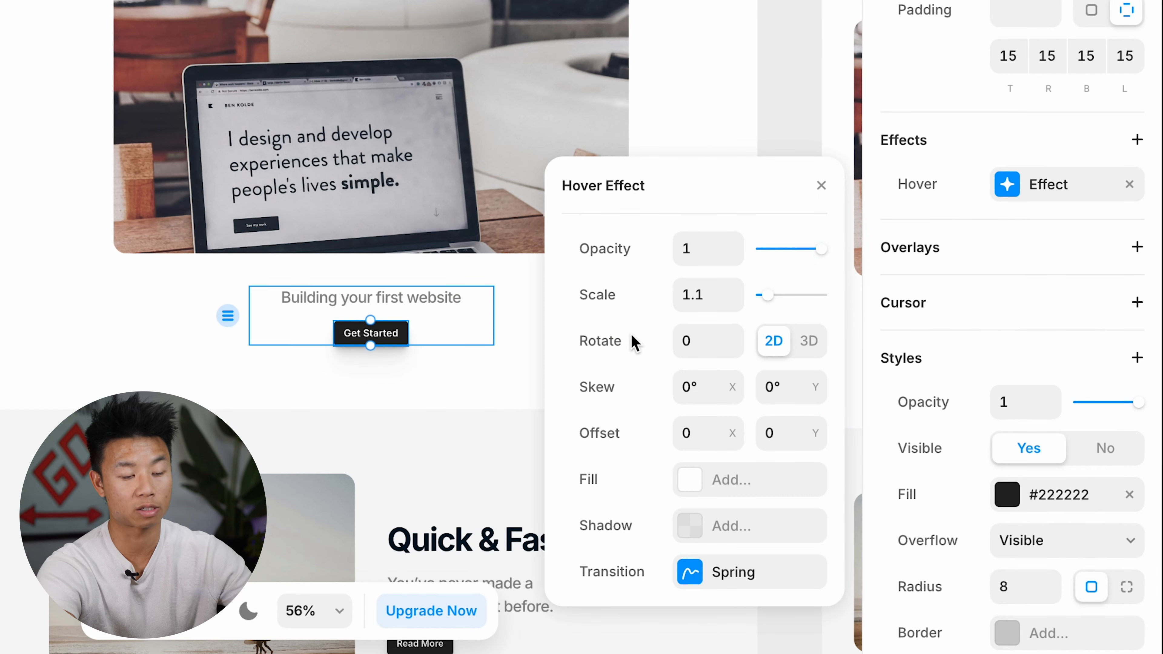
Step: Set the button's hover effect to a scale of 1.3 and a blue #3B7FFF fill
click(713, 297)
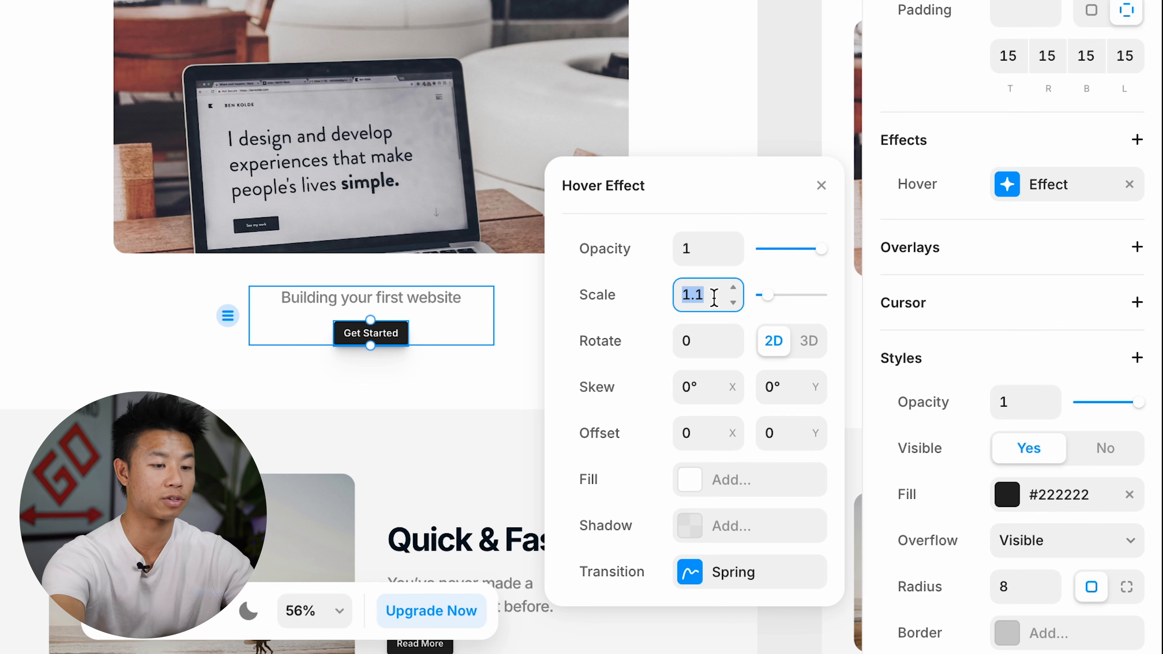
text(1.3)
key(Return)
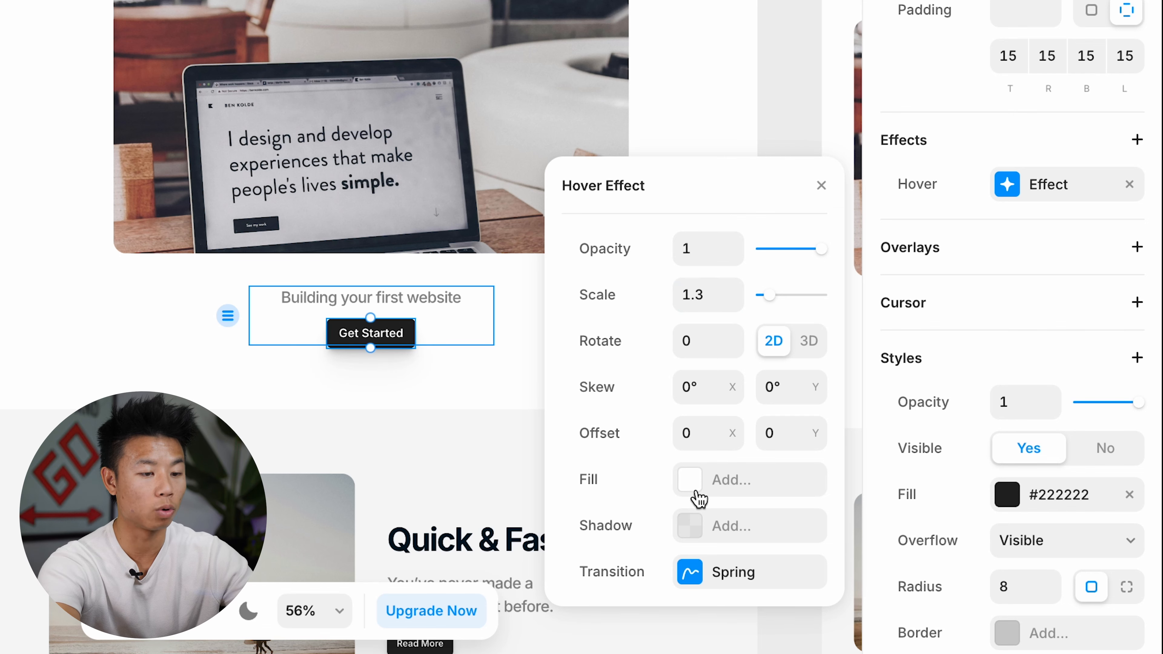
click(699, 494)
click(695, 491)
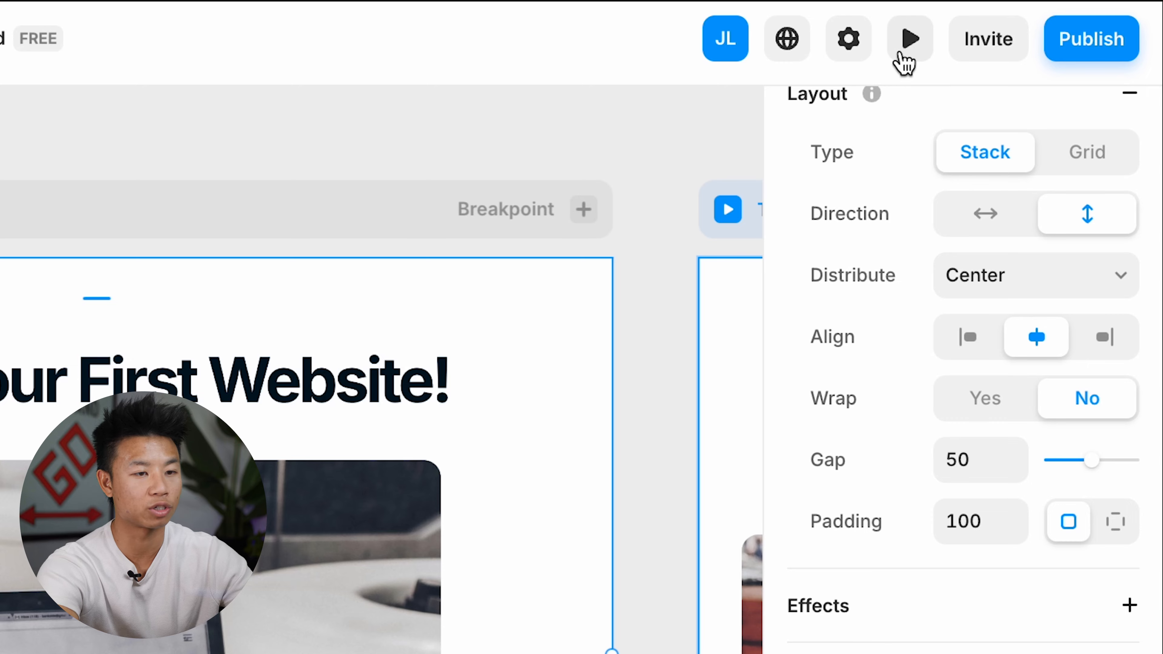
Step: Preview the "Get Started" button's hover effect, return to the editor and open the effect's transition settings
click(906, 51)
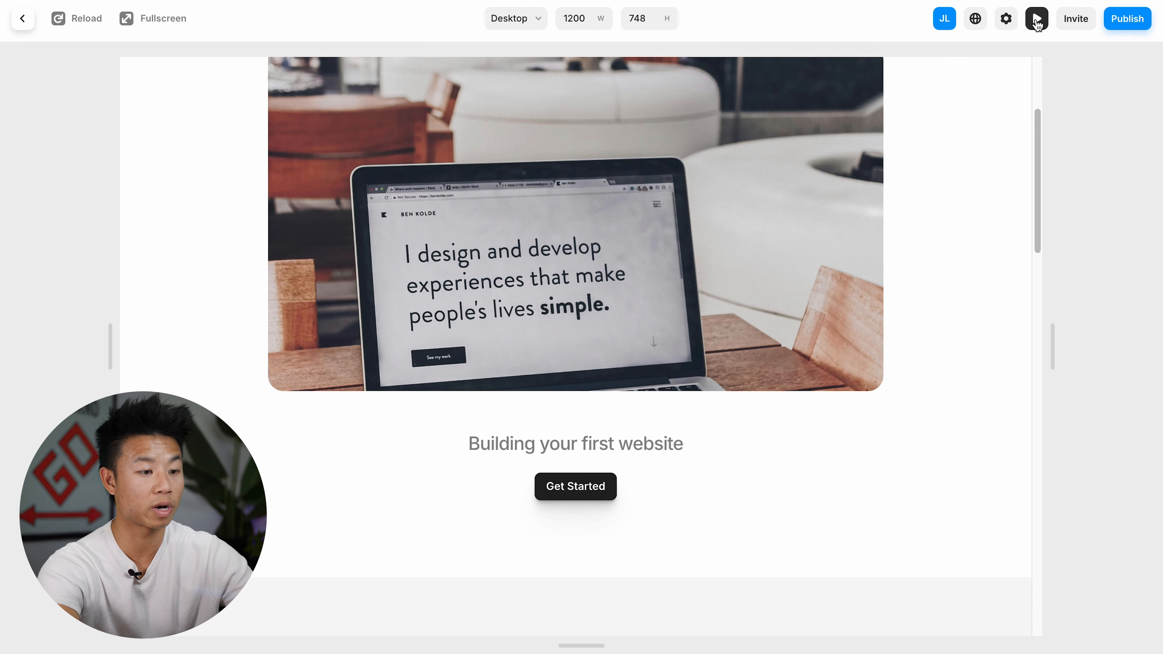
click(1038, 19)
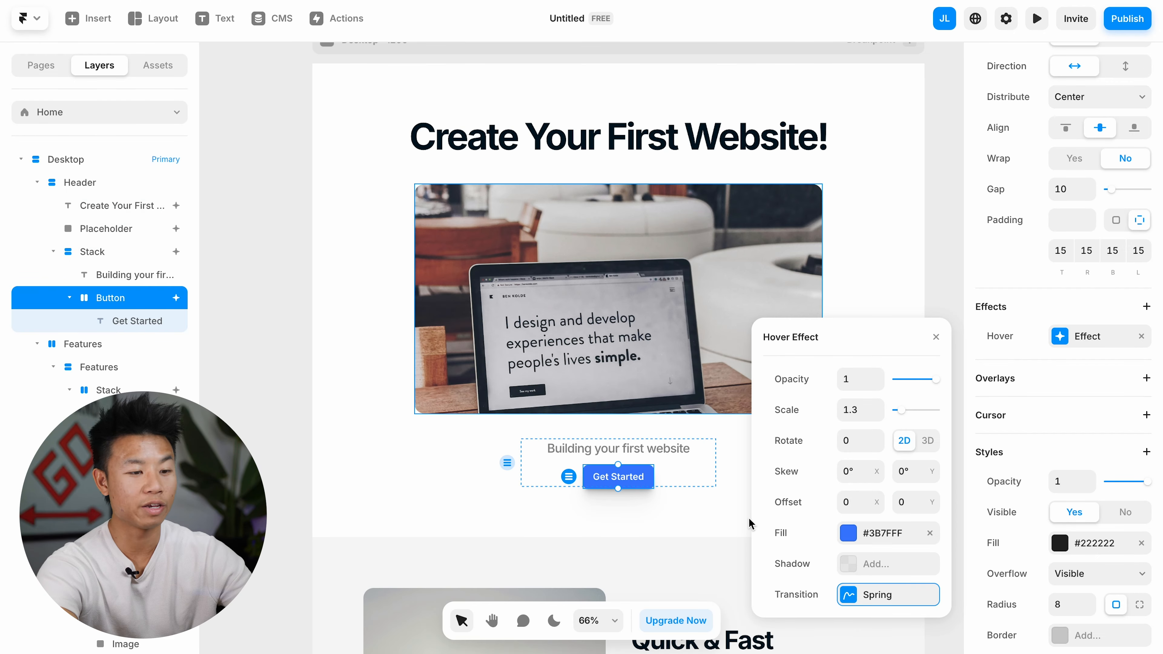
click(848, 597)
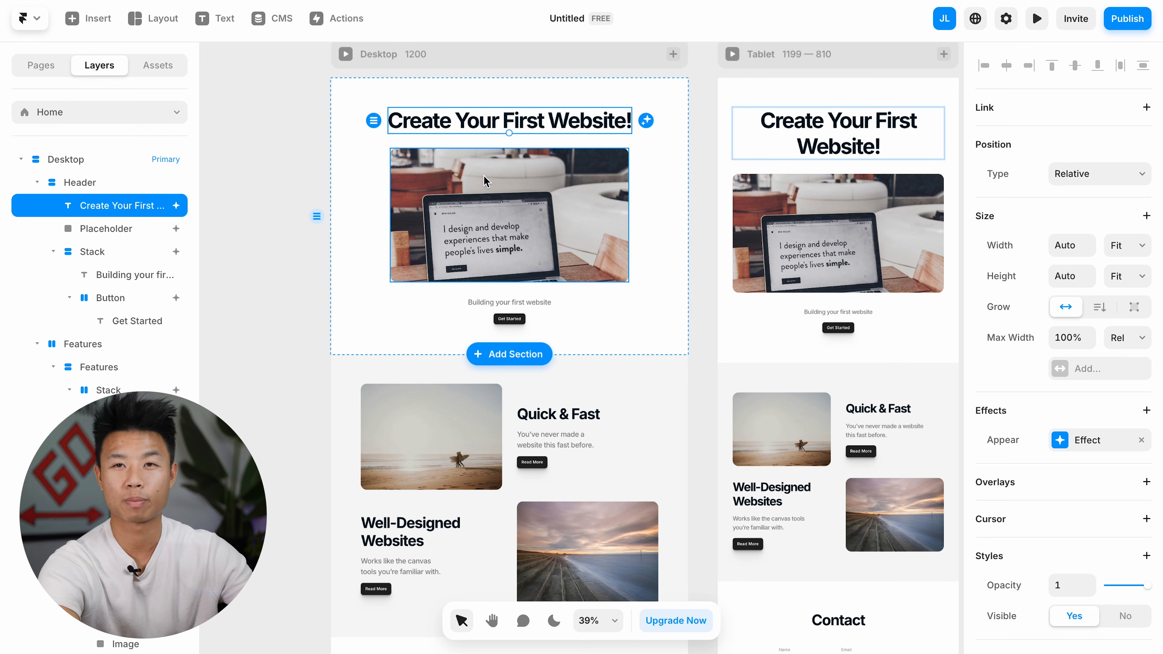
Step: Create Heading 1 and Heading 2 text styles in the project's assets
click(167, 70)
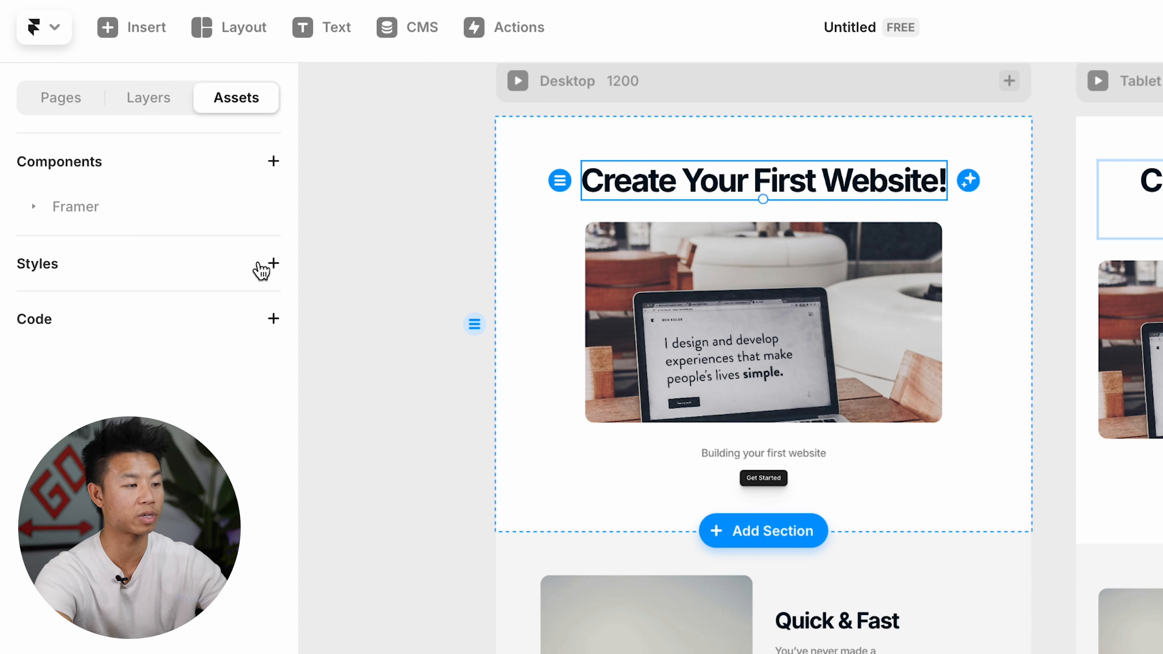
click(273, 264)
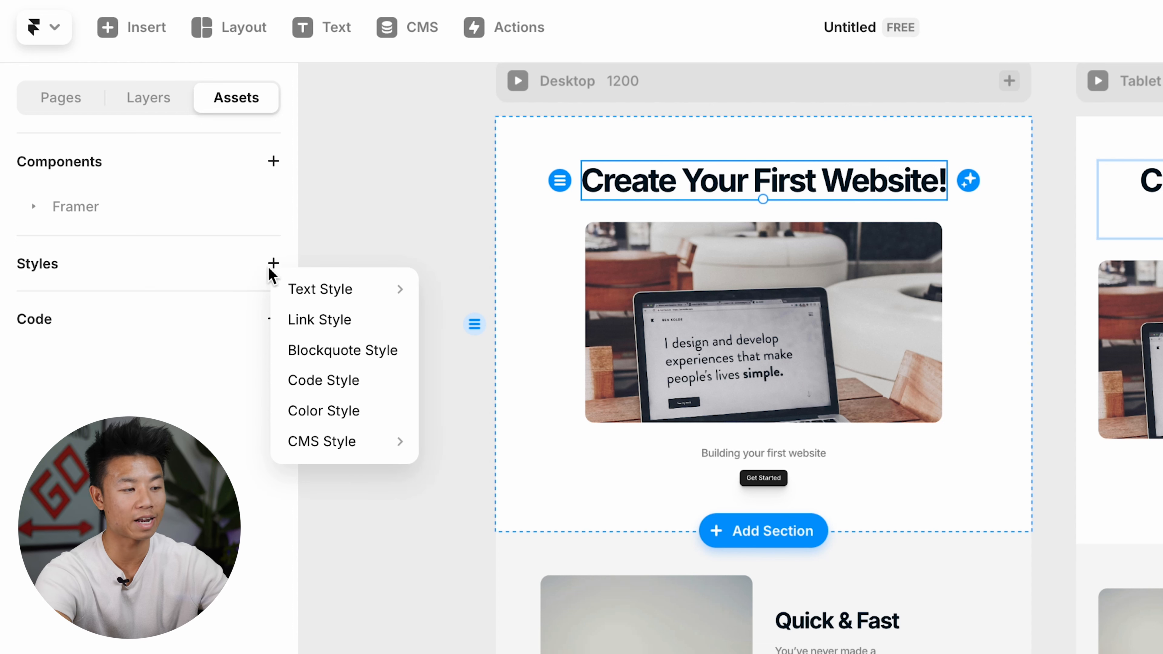
mouse_move(344, 303)
click(462, 320)
click(274, 264)
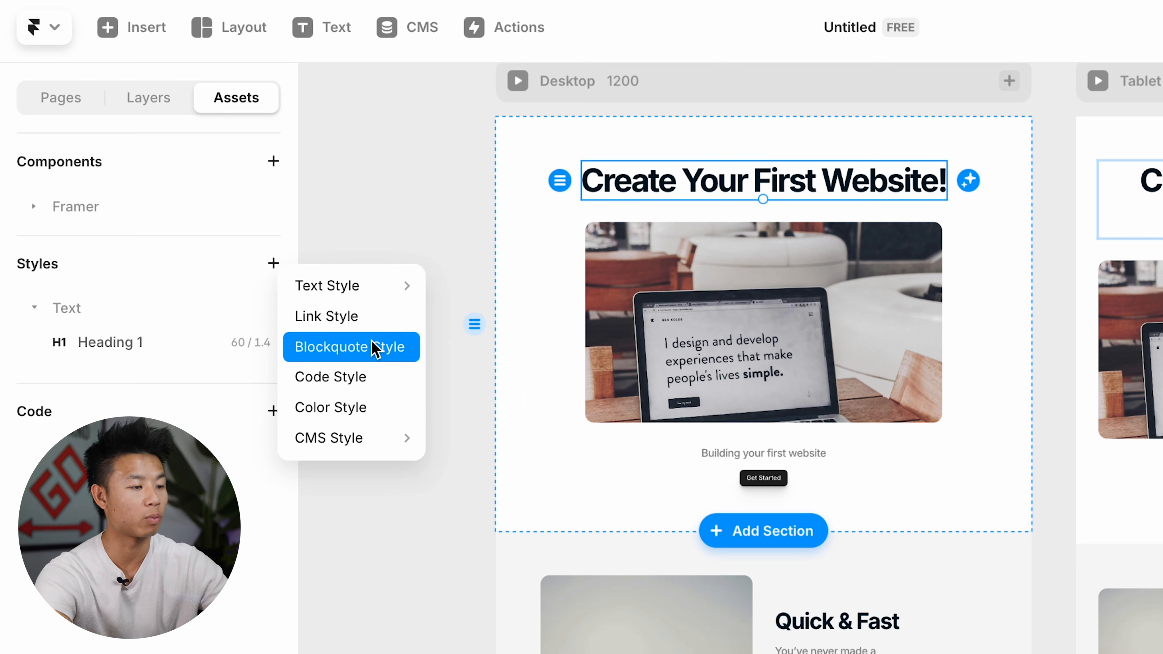
click(468, 349)
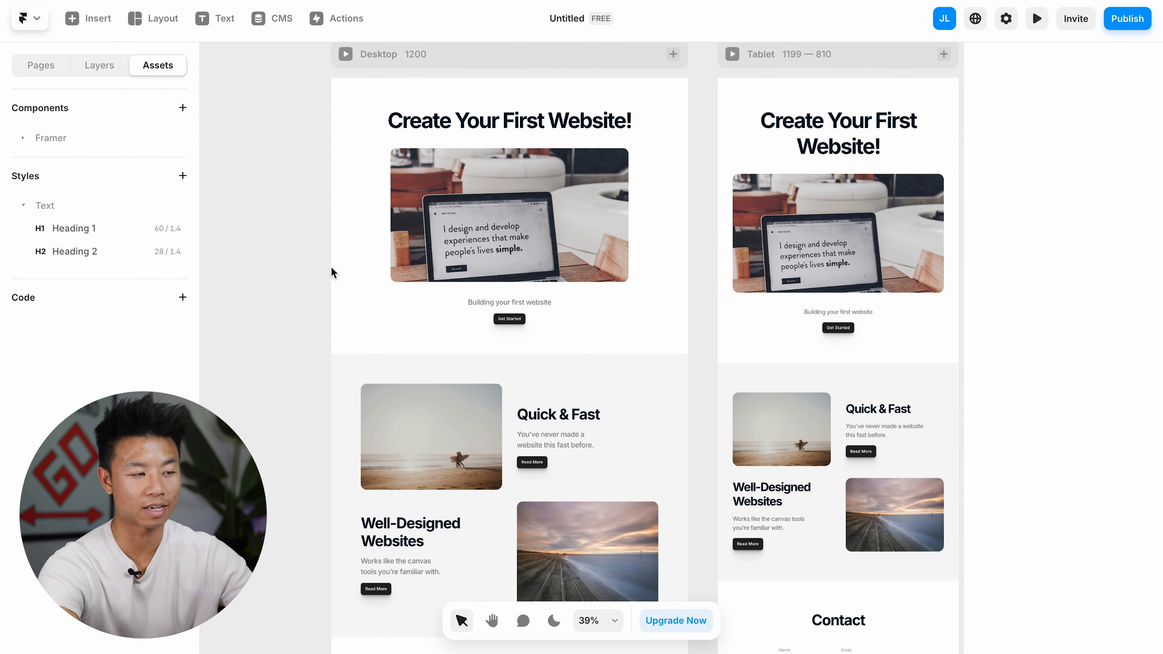
Step: Apply the Heading 1 style to the page title and the Heading 2 style to the two feature headings
click(414, 128)
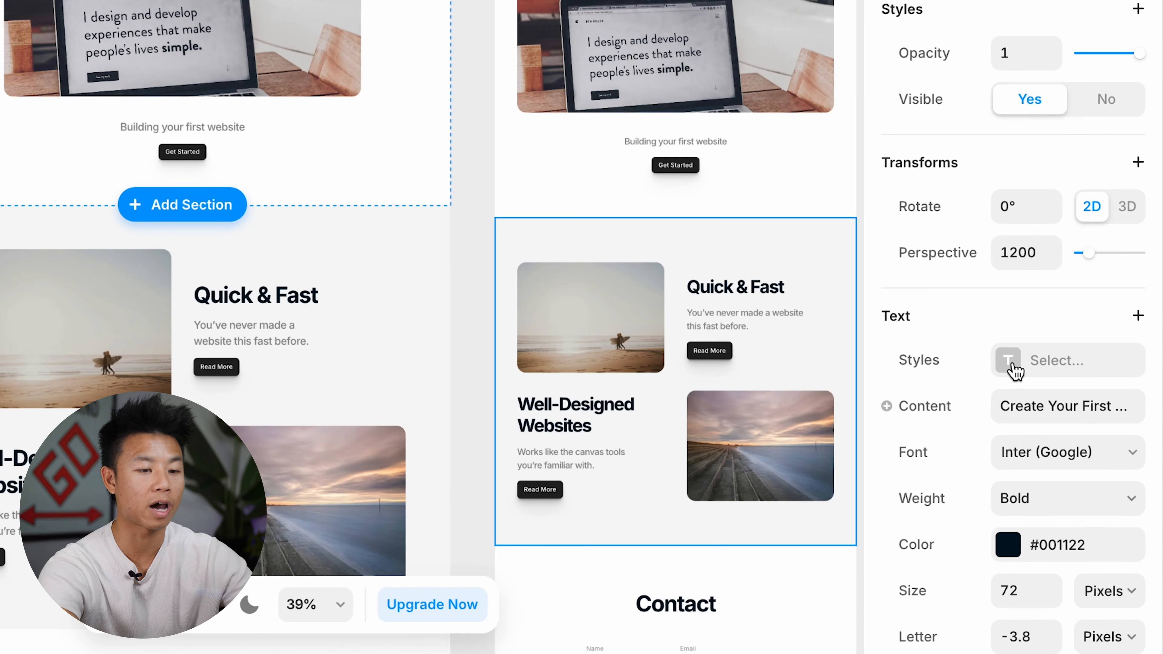
click(1061, 461)
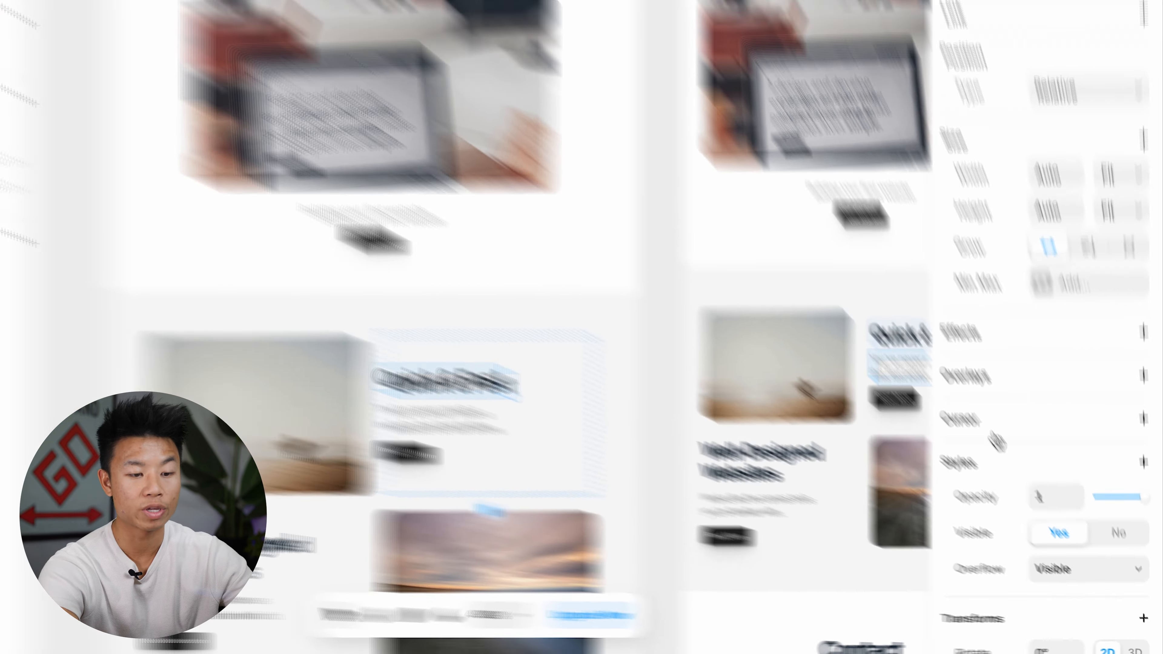
scroll(1076, 458, down, 5)
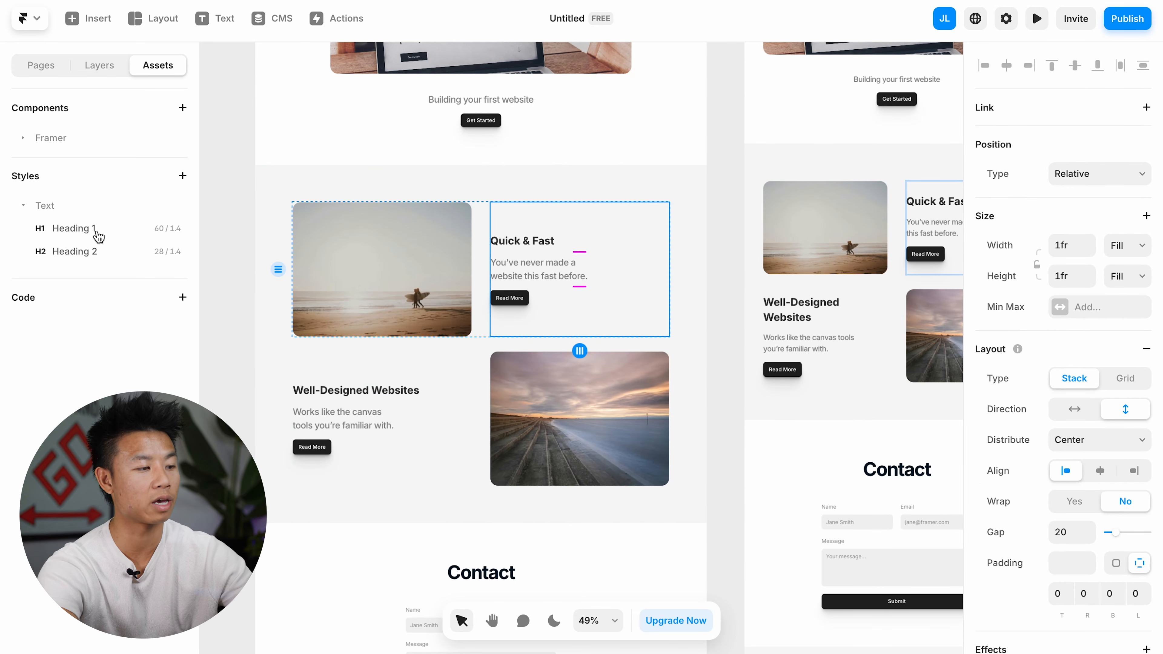
Step: Set the Heading 2 style's size to 38 and change both heading styles to serif fonts
click(73, 256)
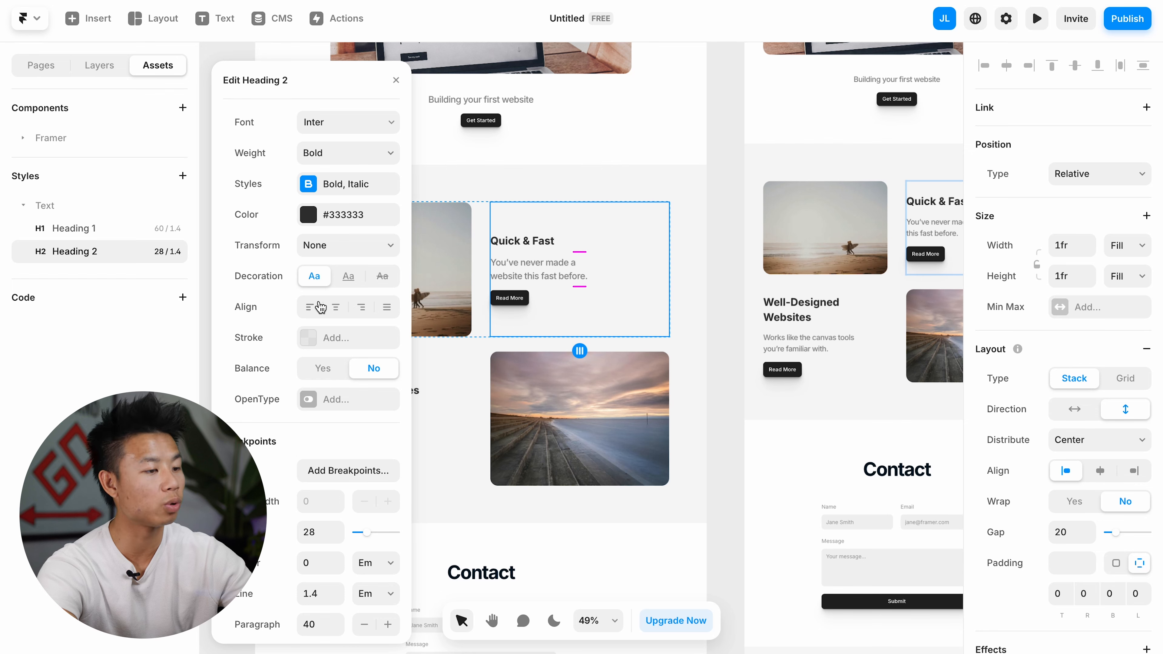
drag(367, 531, 371, 531)
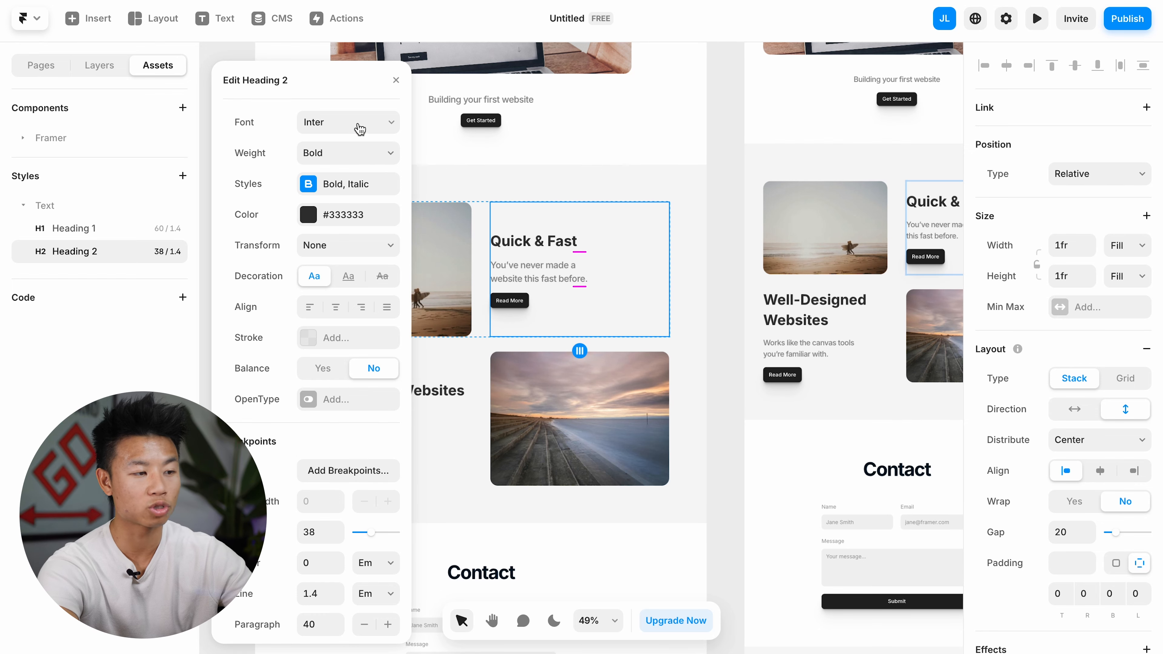
click(360, 128)
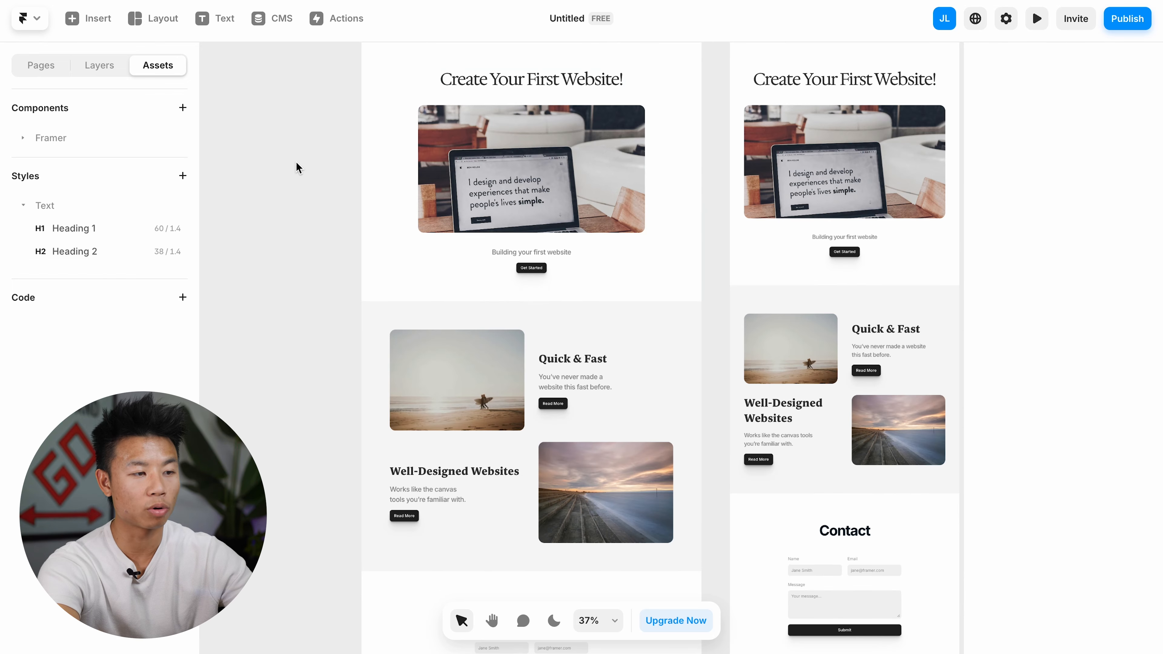
click(487, 90)
click(128, 228)
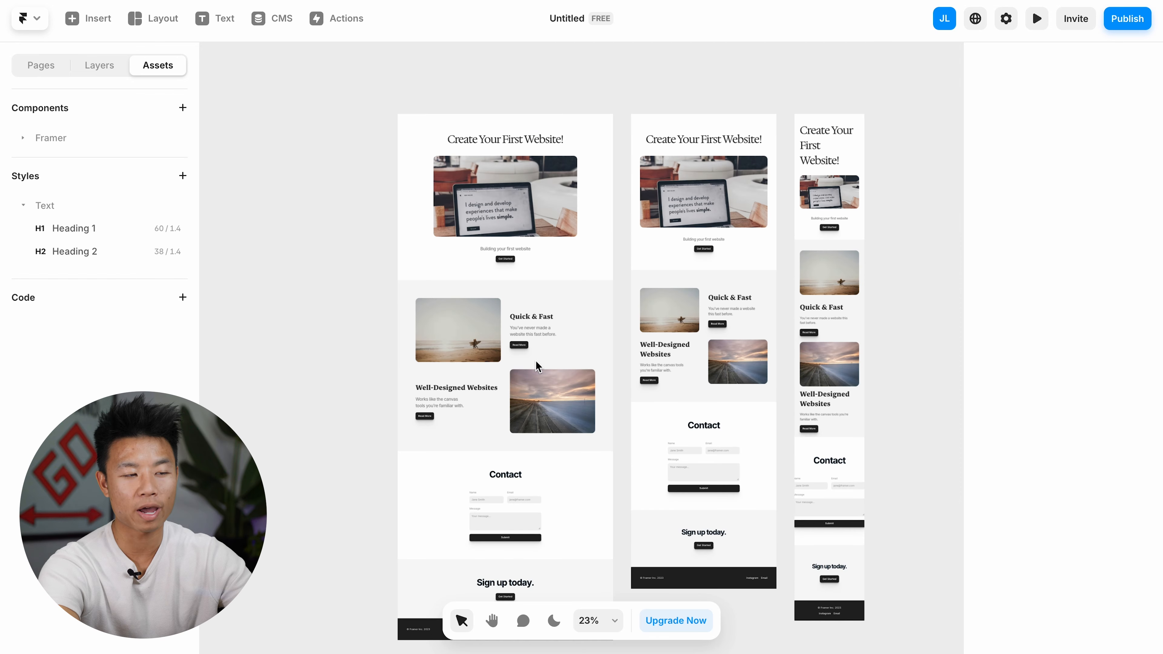
Step: Preview the restyled page at desktop size, look through the feature and Contact sections, and return to the editor
scroll(528, 331, down, 3)
scroll(517, 386, up, 4)
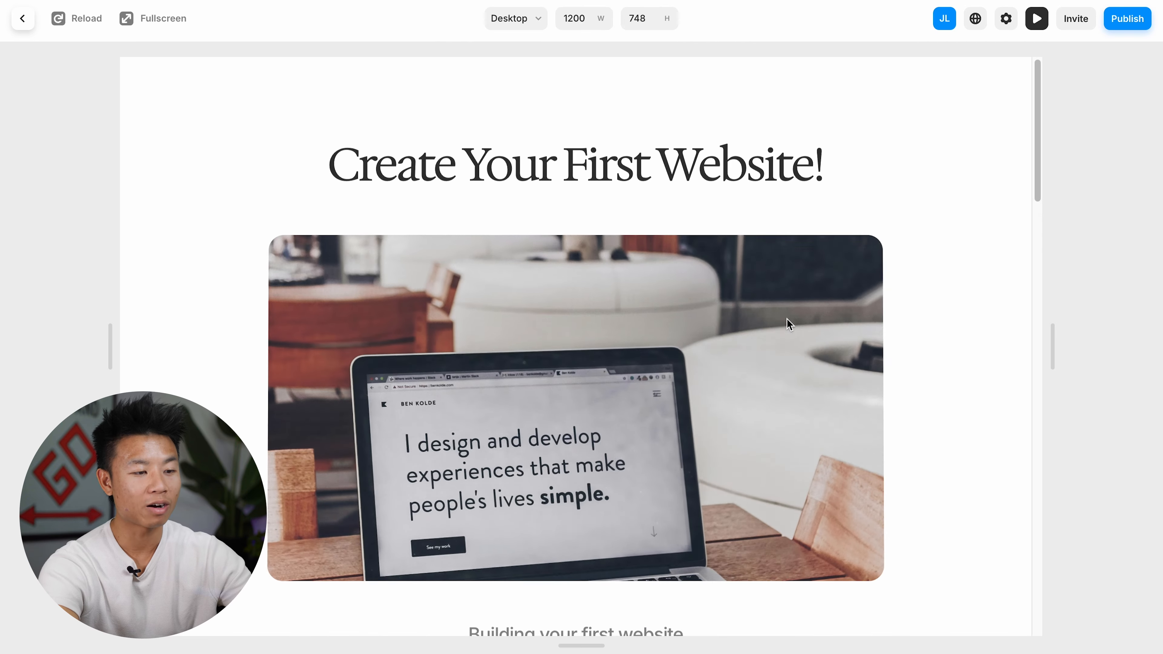
scroll(787, 319, down, 10)
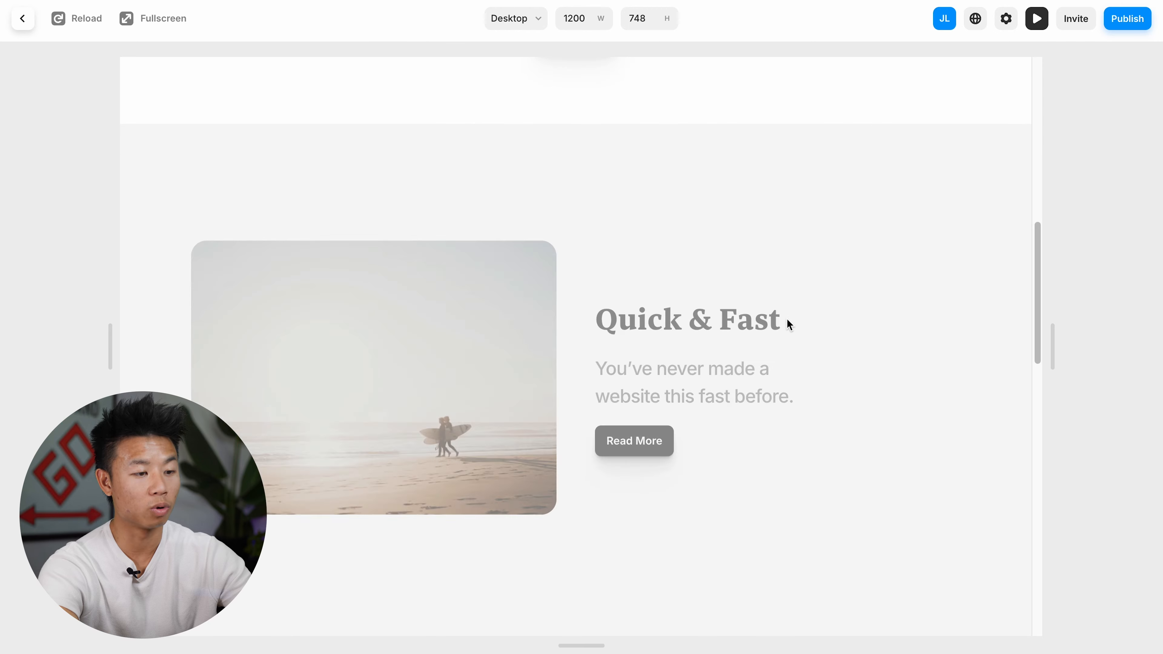
scroll(786, 320, down, 8)
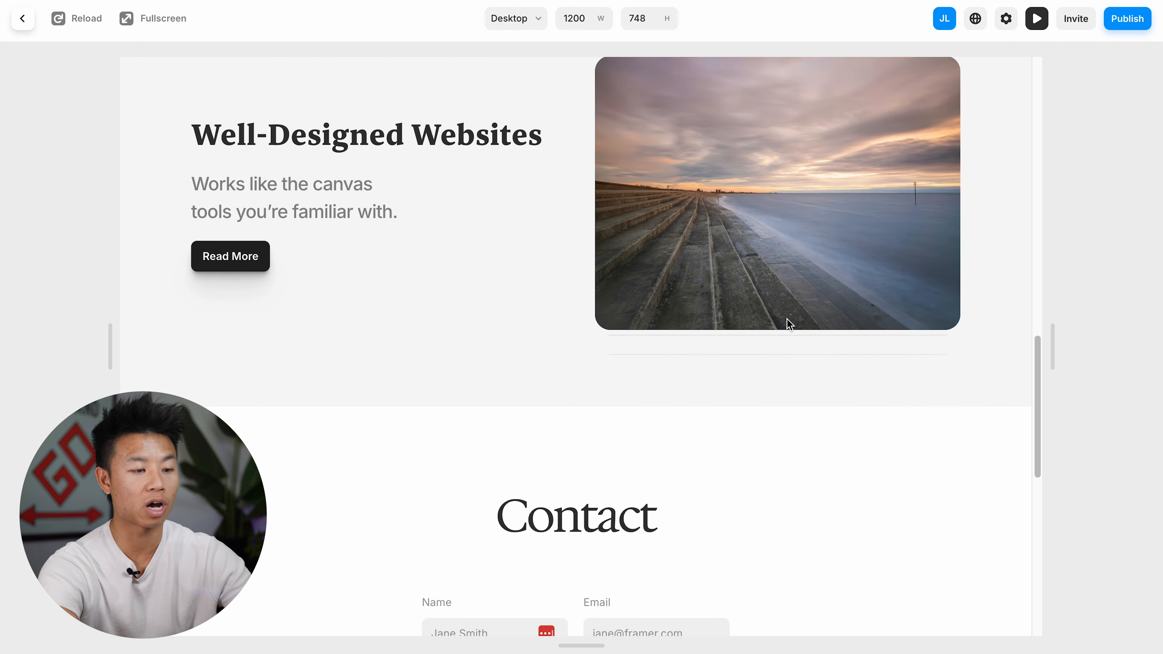
scroll(720, 435, down, 1)
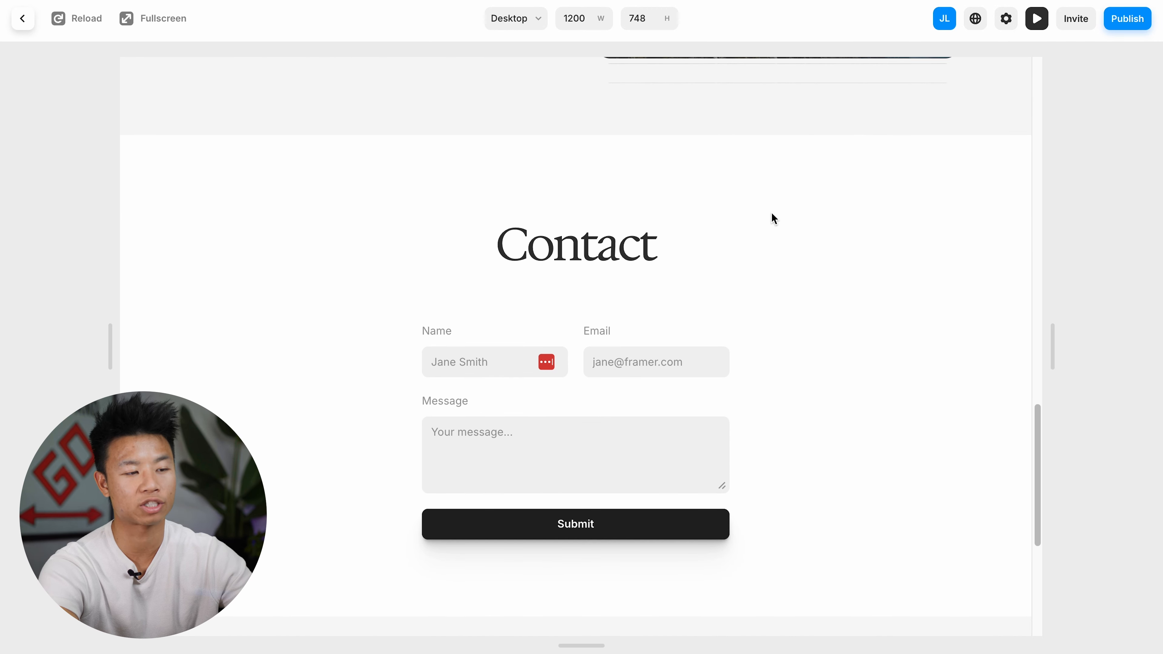
click(1037, 19)
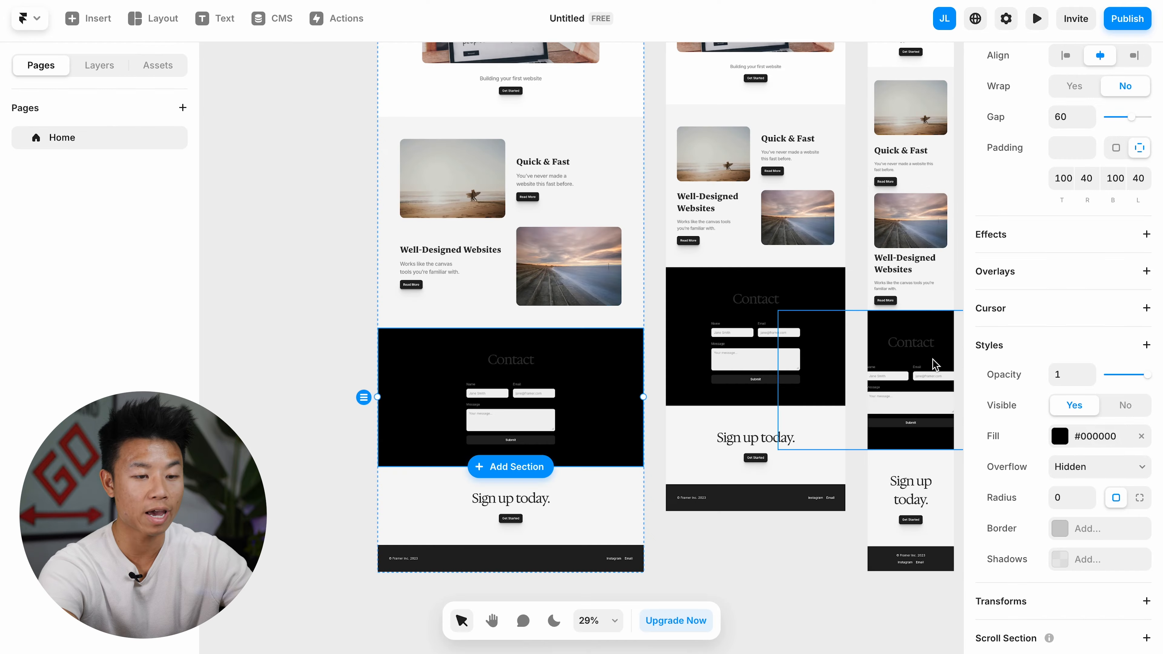
Step: Change the Contact section's background fill to dark blue #001466
click(1060, 437)
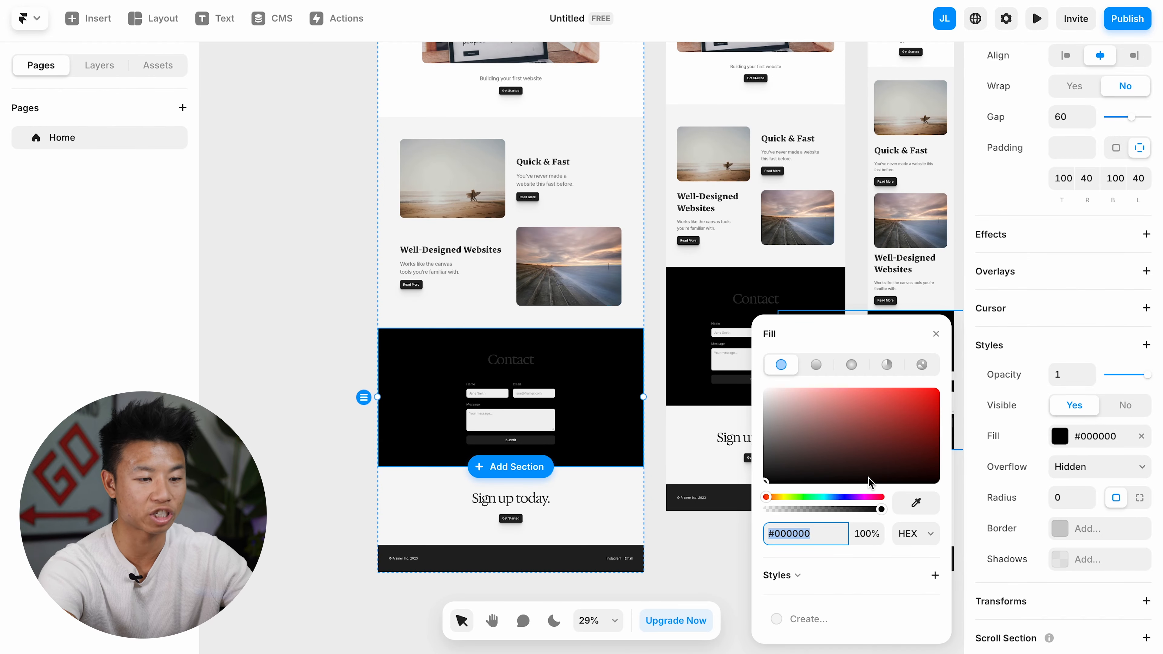
click(842, 497)
drag(903, 399, 947, 438)
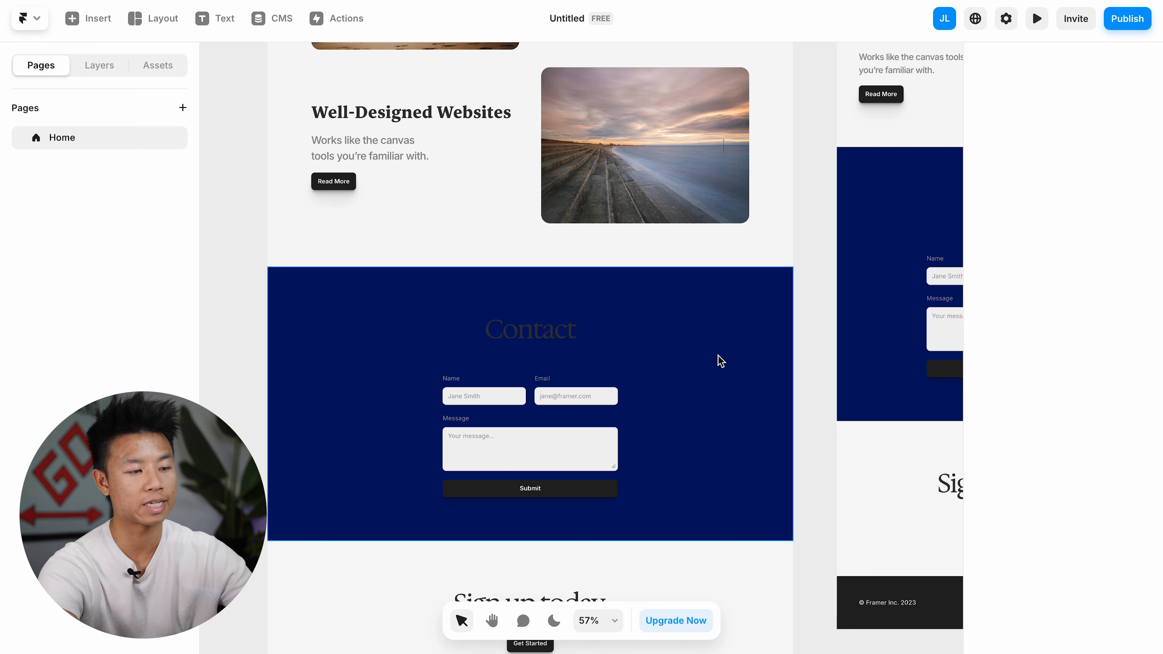
Step: Set the "Contact" heading's text color to white and select the form's Name label
click(549, 321)
scroll(1020, 467, down, 2)
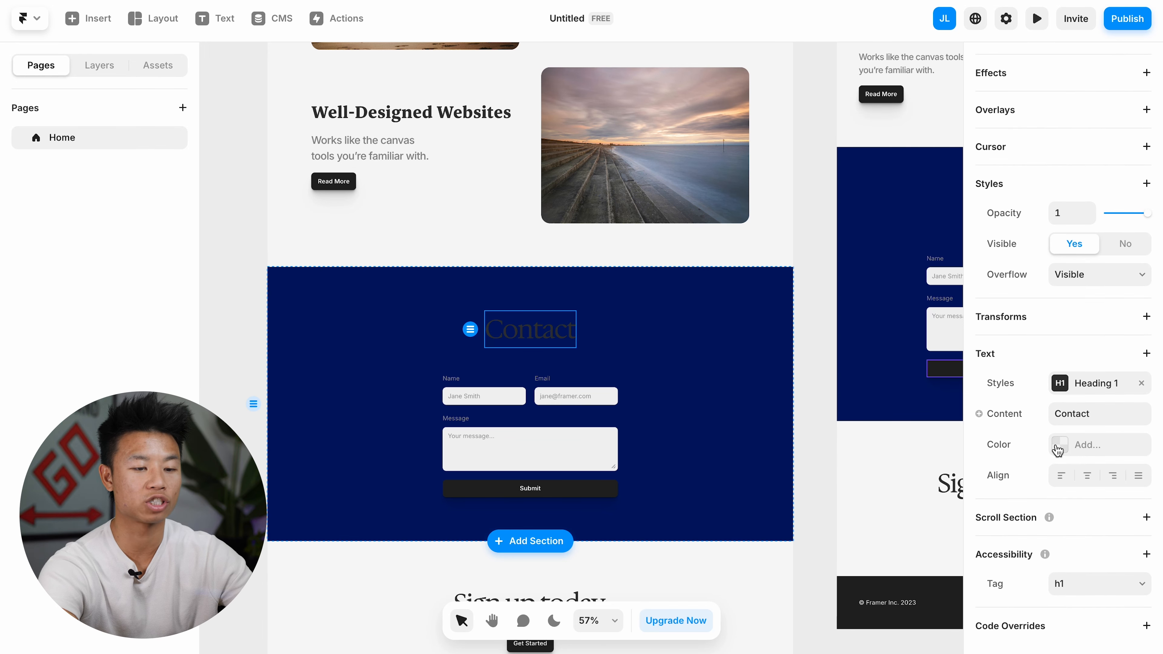
click(1057, 450)
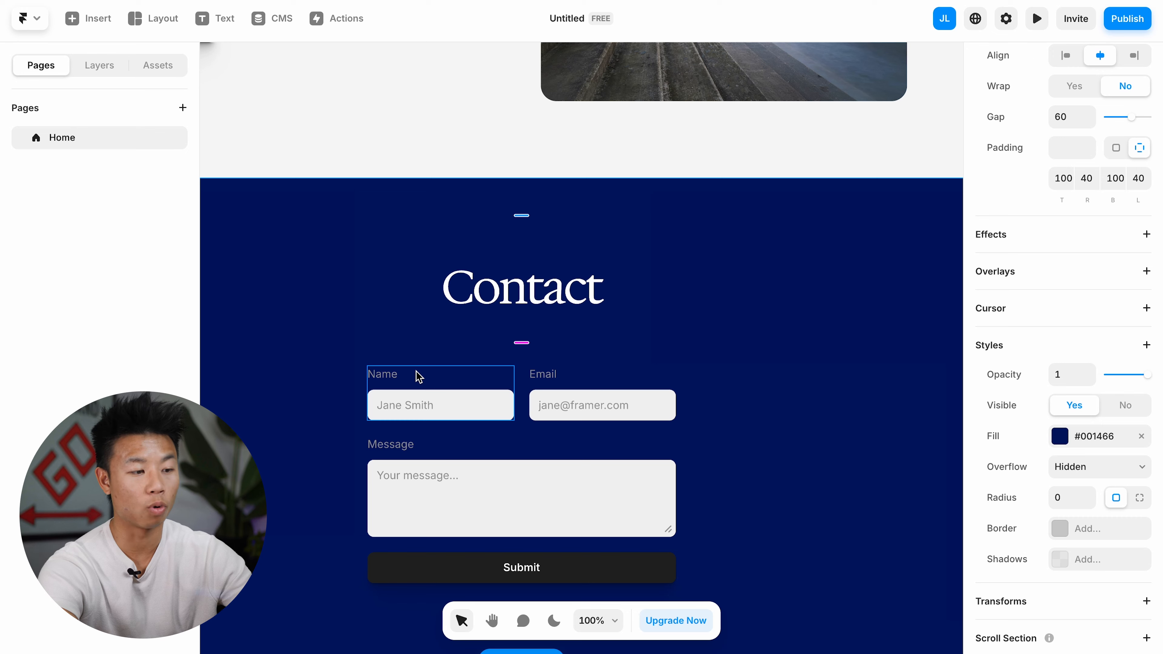
click(385, 373)
double_click(385, 374)
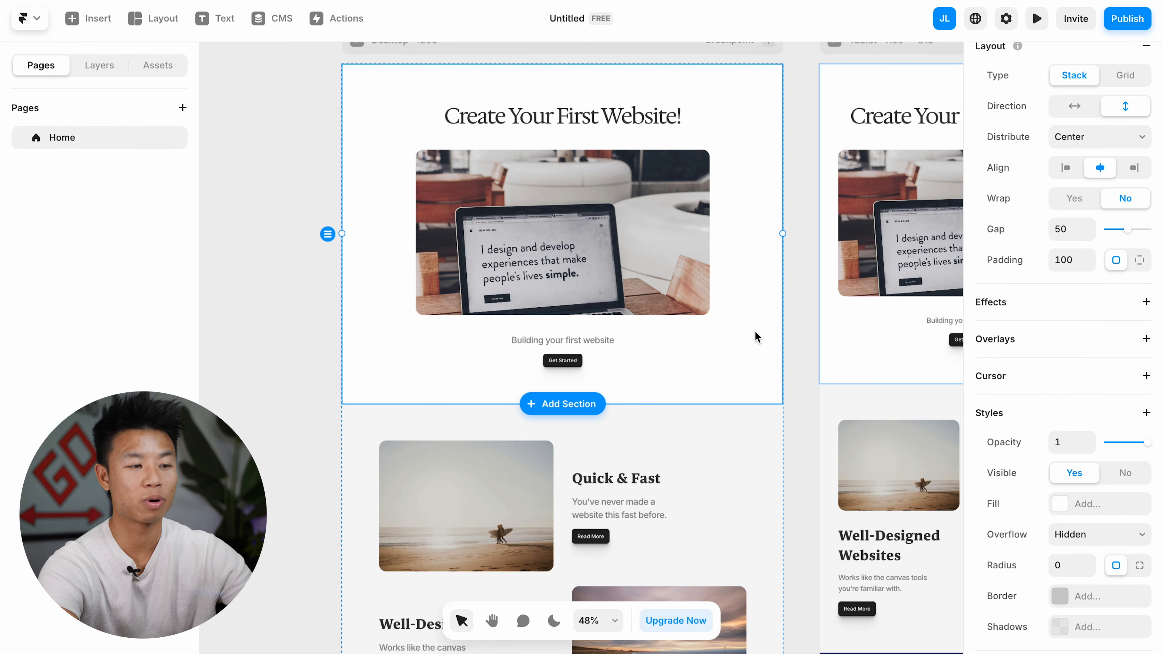